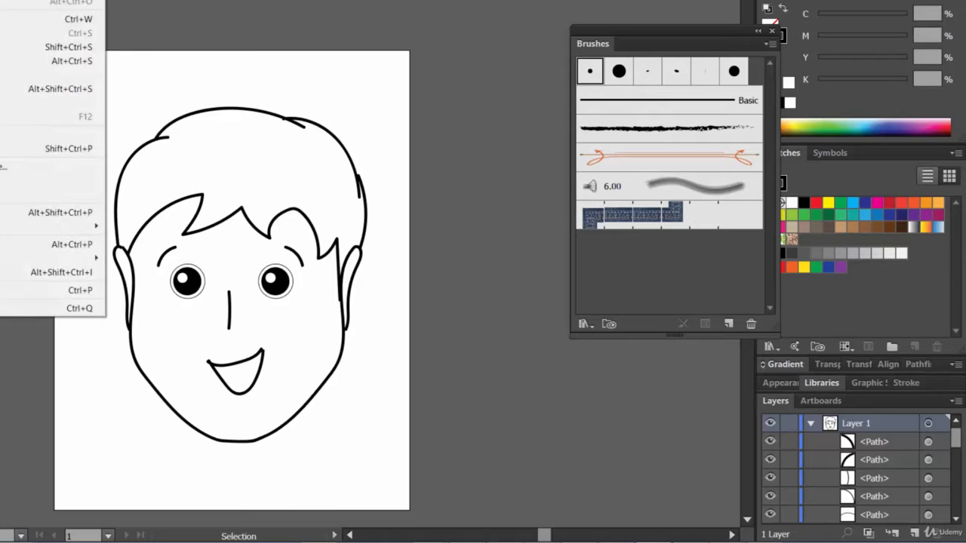
Create a new single-artboard Letter document with the Print profile, in CMYK at 300 ppi
{"action": "left_click", "coordinate": [2, 1]}
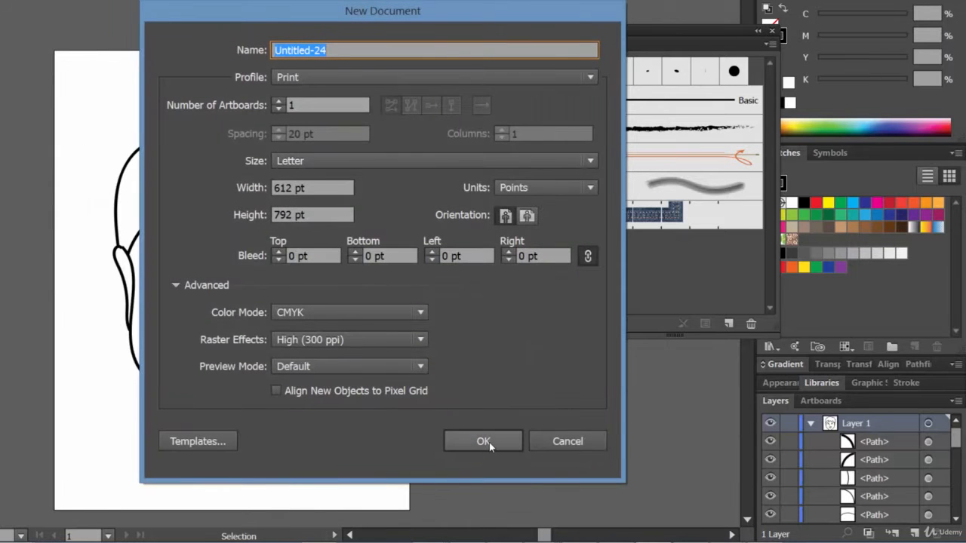
{"action": "left_click", "coordinate": [487, 442]}
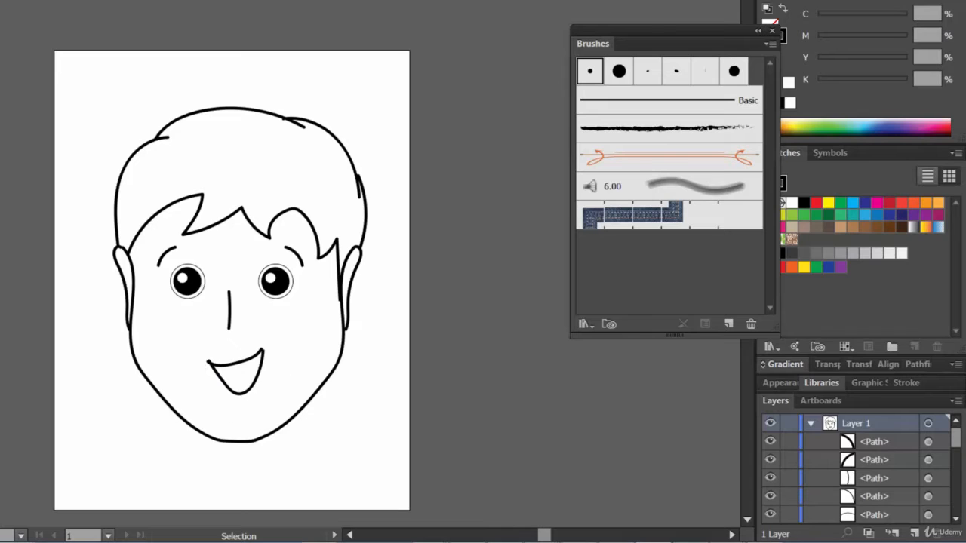
Paint a two-curve smiling mouth above the face's left side and a loose pair of curved strokes above its right side with the Paintbrush
{"action": "key", "text": "b"}
{"action": "left_click_drag", "start_coordinate": [71, 82], "coordinate": [154, 59]}
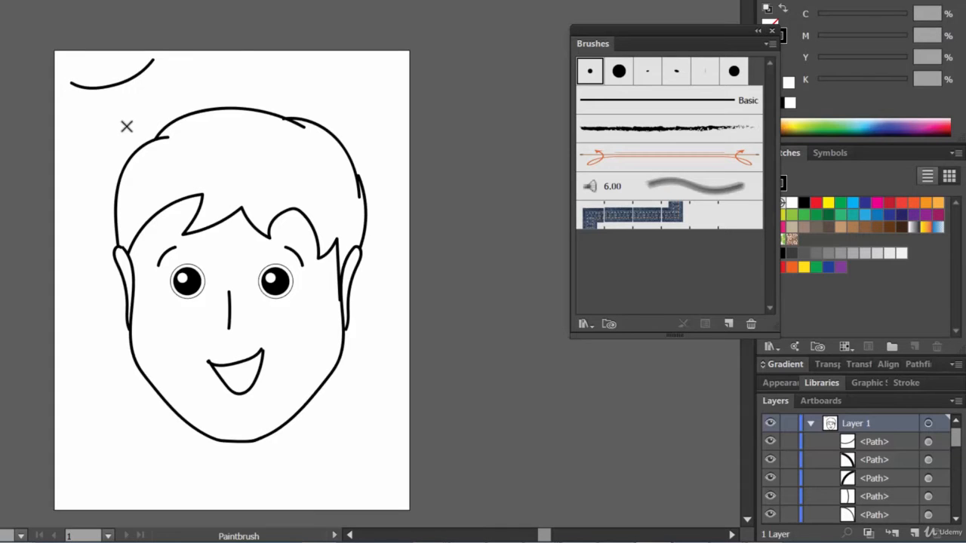
{"action": "mouse_move", "coordinate": [71, 84]}
{"action": "left_mouse_down"}
{"action": "mouse_move", "coordinate": [87, 114]}
{"action": "mouse_move", "coordinate": [128, 123]}
{"action": "mouse_move", "coordinate": [157, 59]}
{"action": "mouse_move", "coordinate": [153, 74]}
{"action": "left_mouse_up"}
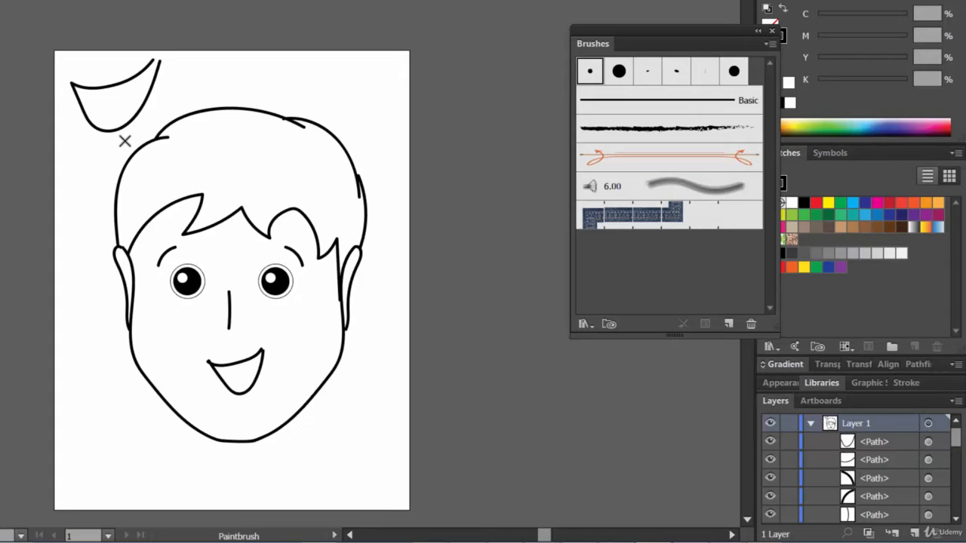
{"action": "key", "text": "ctrl+z"}
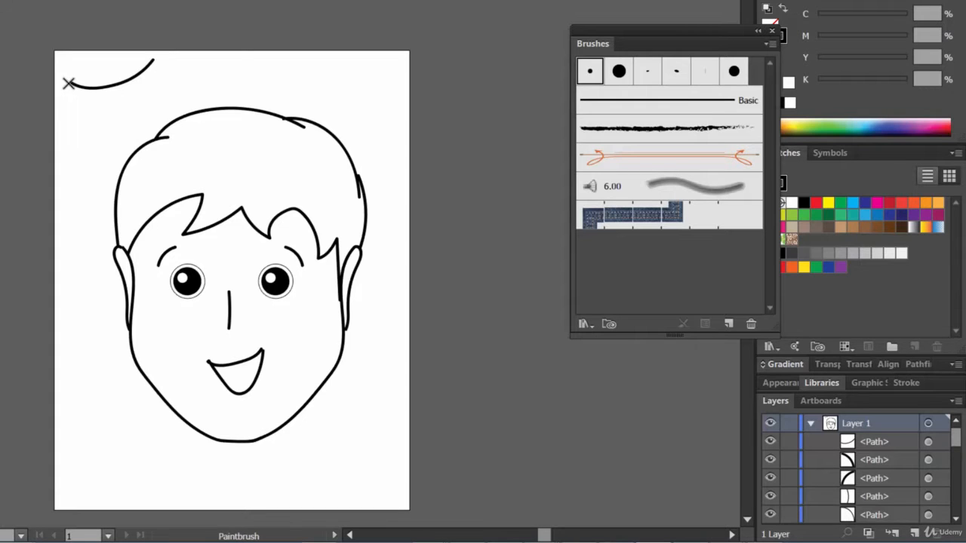
{"action": "mouse_move", "coordinate": [72, 84]}
{"action": "left_mouse_down"}
{"action": "mouse_move", "coordinate": [95, 119]}
{"action": "mouse_move", "coordinate": [115, 119]}
{"action": "mouse_move", "coordinate": [156, 59]}
{"action": "left_mouse_up"}
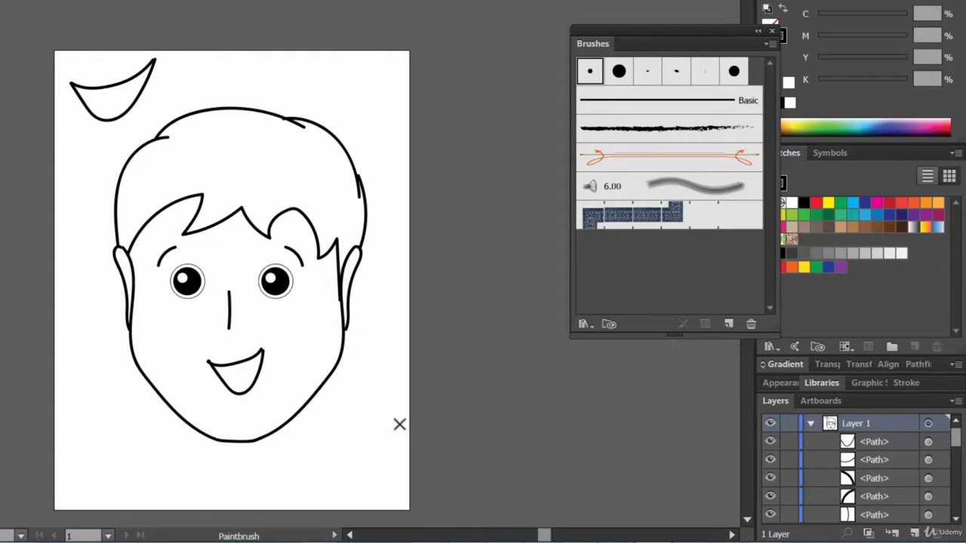
{"action": "left_click_drag", "start_coordinate": [302, 76], "coordinate": [362, 60]}
Create another blank portrait Letter document of 612 × 792 pt with the Print profile
{"action": "key", "text": "alt+f"}
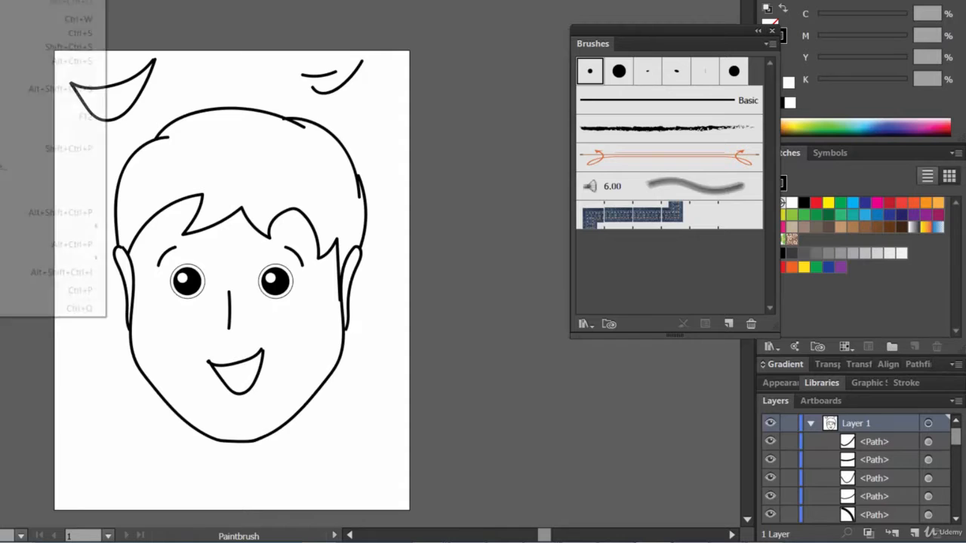
{"action": "key", "text": "Escape"}
{"action": "key", "text": "ctrl+n"}
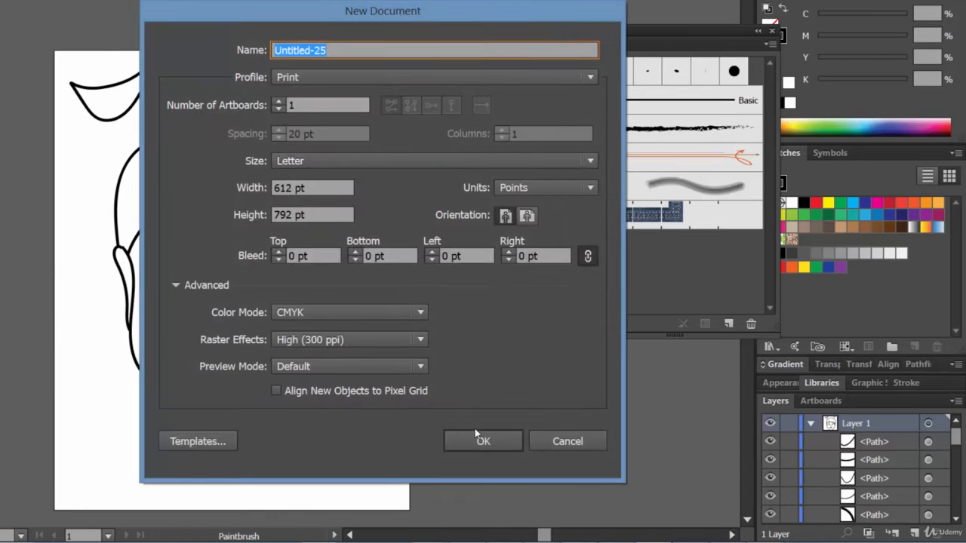
{"action": "left_click", "coordinate": [568, 441]}
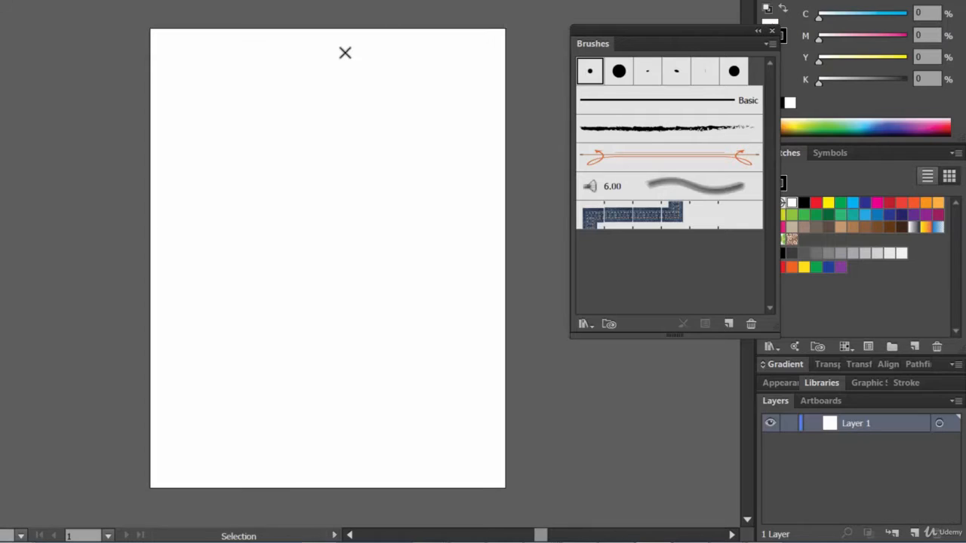
Paint a mouth shape left of the artboard's centre from a rising upper curve and a deeper U-shaped lower curve with the Paintbrush
{"action": "key", "text": "b"}
{"action": "mouse_move", "coordinate": [252, 209]}
{"action": "left_mouse_down"}
{"action": "mouse_move", "coordinate": [289, 202]}
{"action": "mouse_move", "coordinate": [326, 169]}
{"action": "left_mouse_up"}
{"action": "left_click_drag", "start_coordinate": [254, 212], "coordinate": [319, 208]}
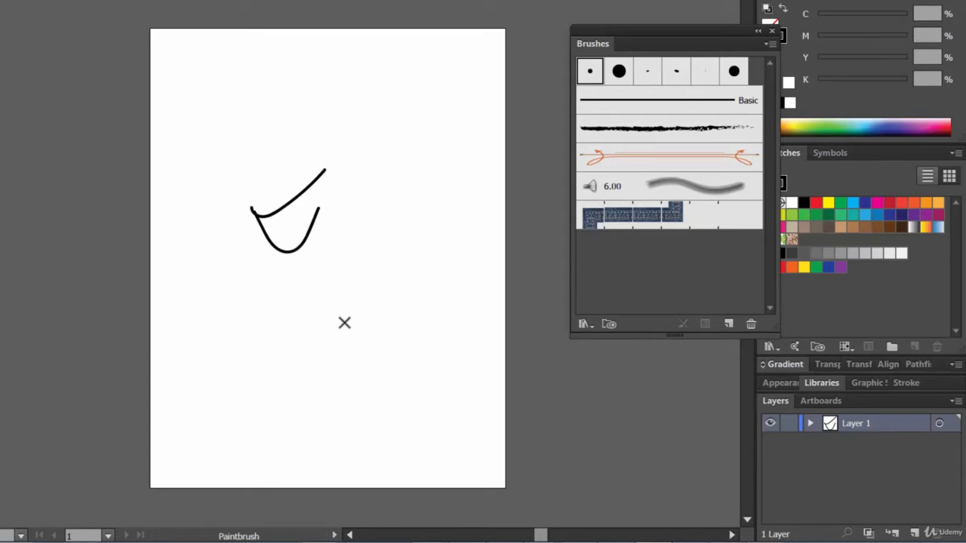
Paint a second mouth shape above the first from two rising curves that meet near their upper ends and stay open at the other
{"action": "mouse_move", "coordinate": [334, 122]}
{"action": "left_mouse_down"}
{"action": "mouse_move", "coordinate": [352, 123]}
{"action": "mouse_move", "coordinate": [396, 85]}
{"action": "left_mouse_up"}
{"action": "mouse_move", "coordinate": [341, 149]}
{"action": "left_mouse_down"}
{"action": "mouse_move", "coordinate": [371, 132]}
{"action": "mouse_move", "coordinate": [382, 106]}
{"action": "left_mouse_up"}
{"action": "key", "text": "ctrl+z"}
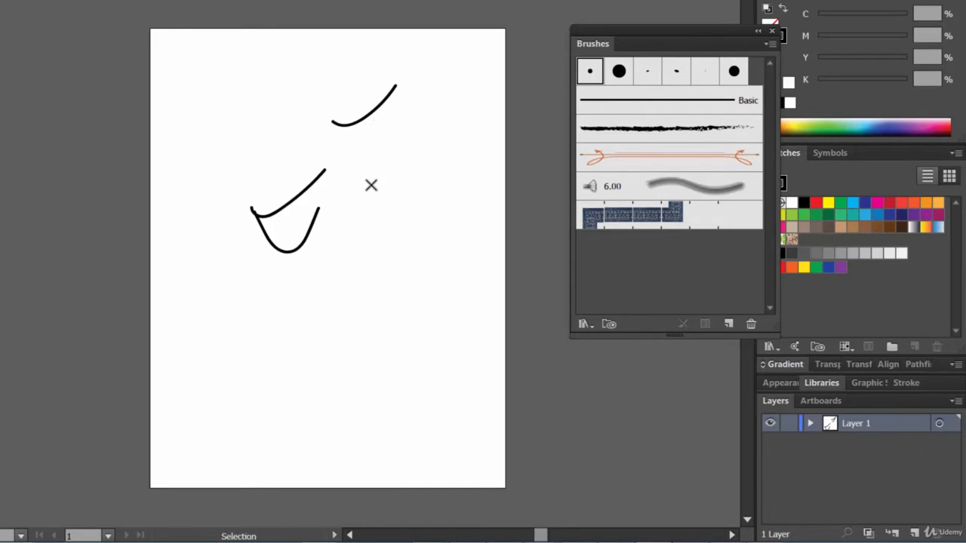
{"action": "mouse_move", "coordinate": [333, 155]}
{"action": "left_mouse_down"}
{"action": "mouse_move", "coordinate": [348, 159]}
{"action": "mouse_move", "coordinate": [391, 94]}
{"action": "left_mouse_up"}
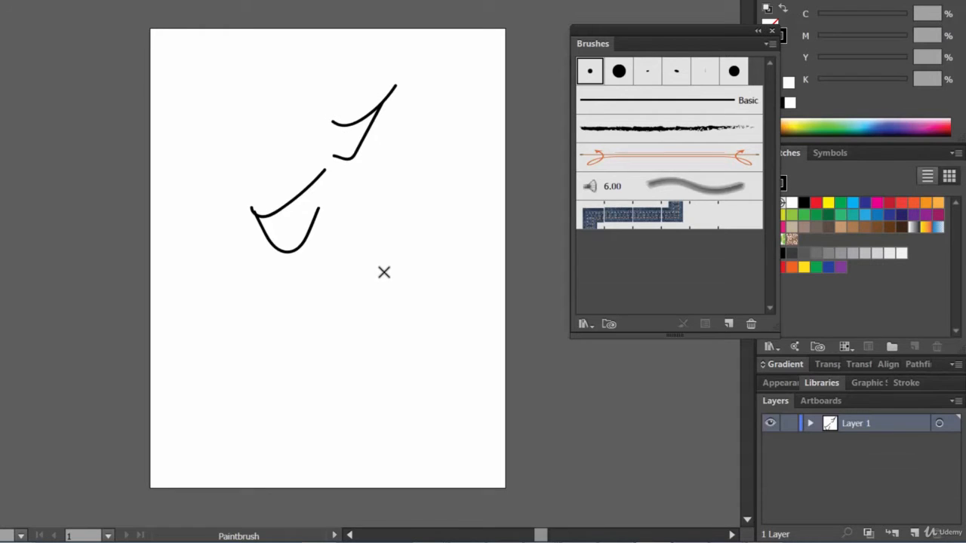
{"action": "mouse_move", "coordinate": [326, 306]}
{"action": "left_mouse_down"}
{"action": "mouse_move", "coordinate": [358, 306]}
{"action": "mouse_move", "coordinate": [424, 205]}
{"action": "left_mouse_up"}
{"action": "mouse_move", "coordinate": [324, 340]}
{"action": "left_mouse_down"}
{"action": "mouse_move", "coordinate": [375, 333]}
{"action": "mouse_move", "coordinate": [405, 264]}
{"action": "left_mouse_up"}
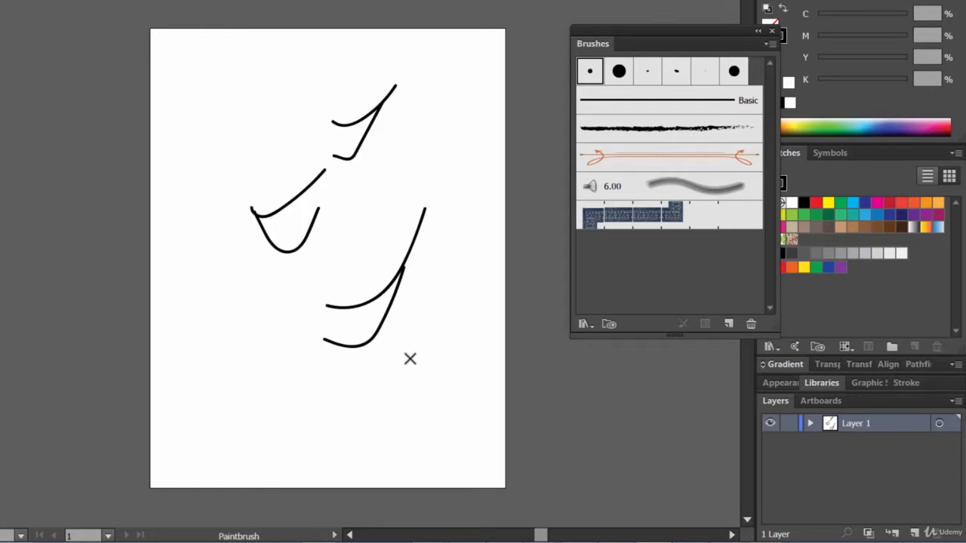
{"action": "key", "text": "ctrl+z"}
{"action": "key", "text": "ctrl+z"}
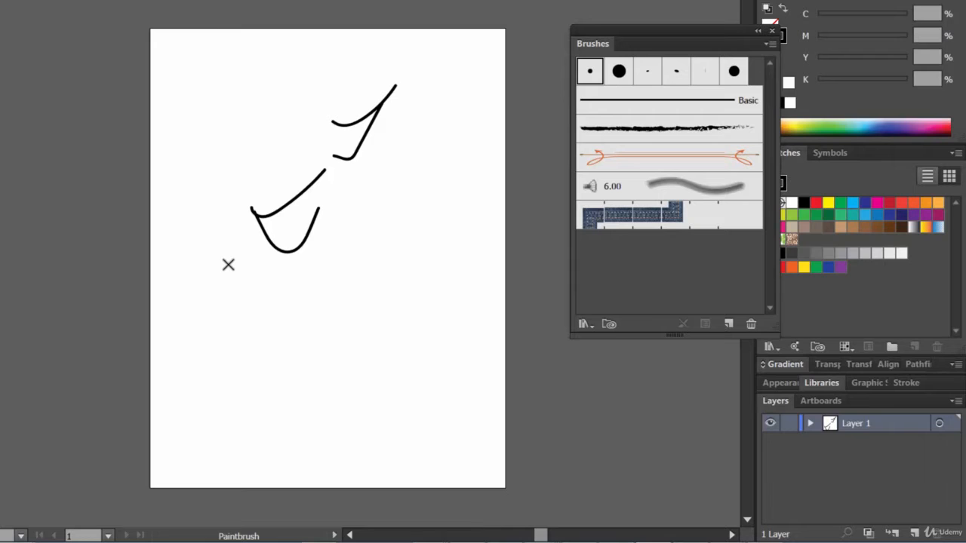
Delete both practice mouth shapes so that the artboard is empty
{"action": "key", "text": "v"}
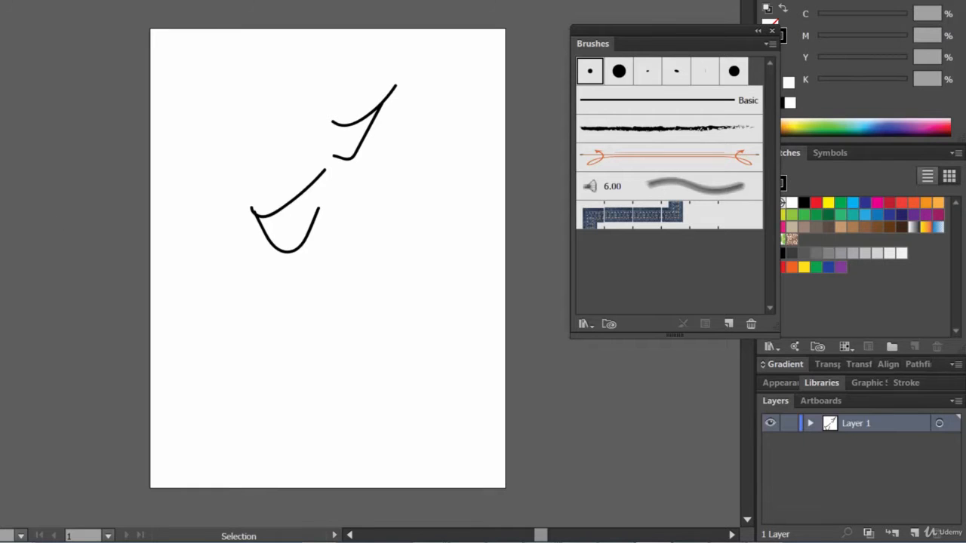
{"action": "left_click", "coordinate": [255, 205]}
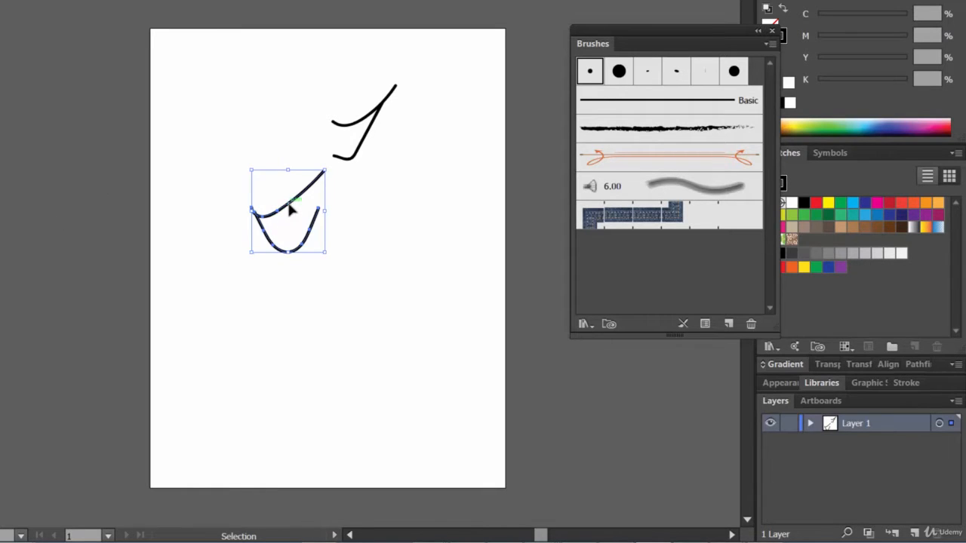
{"action": "left_click", "coordinate": [366, 286]}
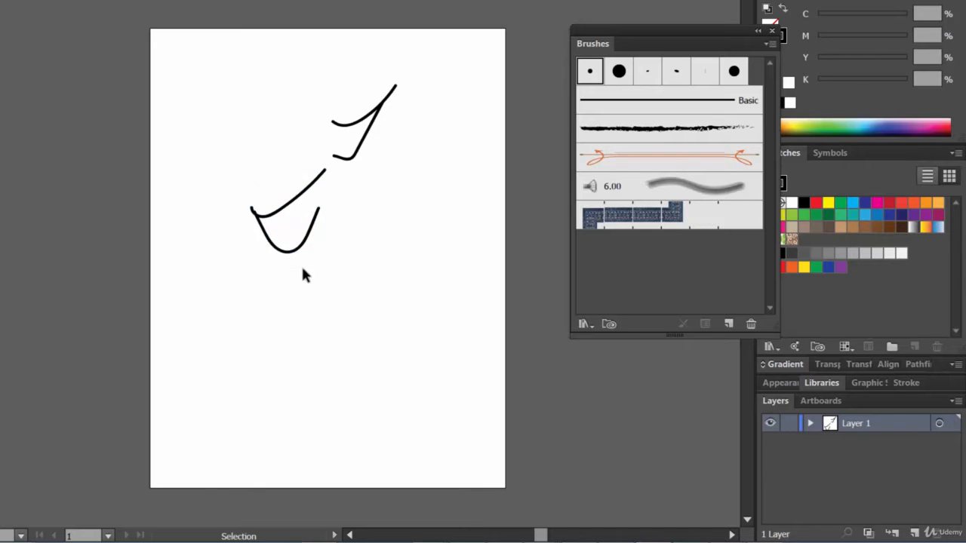
{"action": "left_click", "coordinate": [298, 249]}
{"action": "left_click", "coordinate": [394, 254]}
{"action": "left_click_drag", "start_coordinate": [329, 84], "coordinate": [427, 175]}
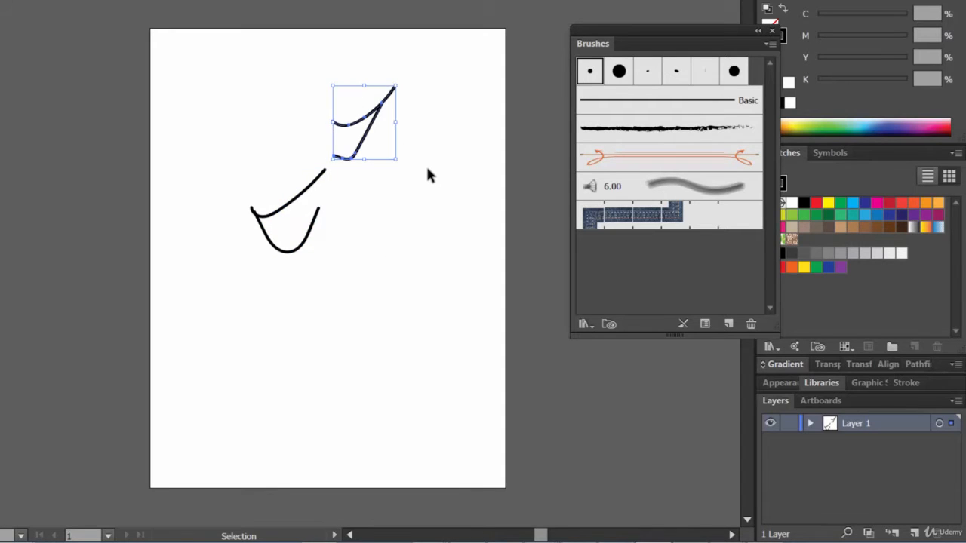
{"action": "key", "text": "Delete"}
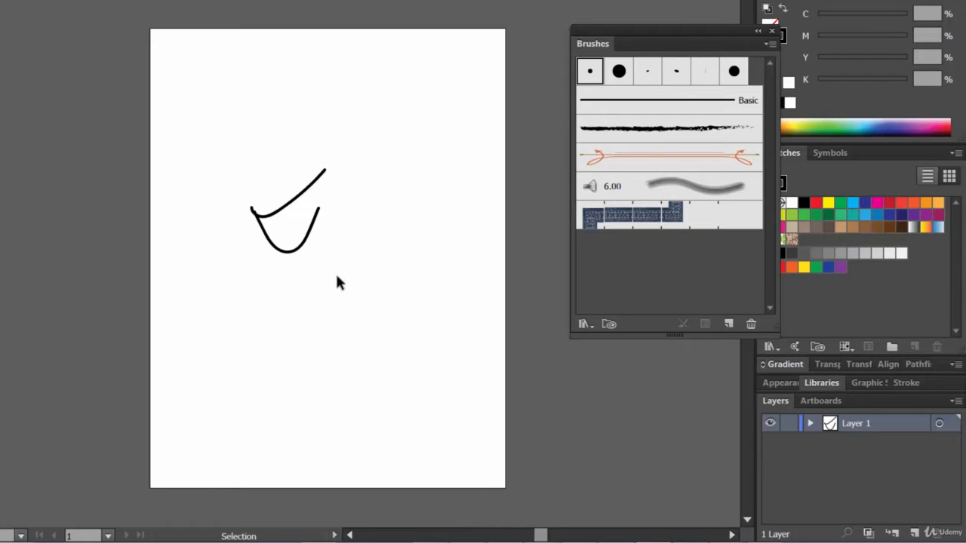
{"action": "left_click_drag", "start_coordinate": [335, 280], "coordinate": [228, 194]}
{"action": "key", "text": "Delete"}
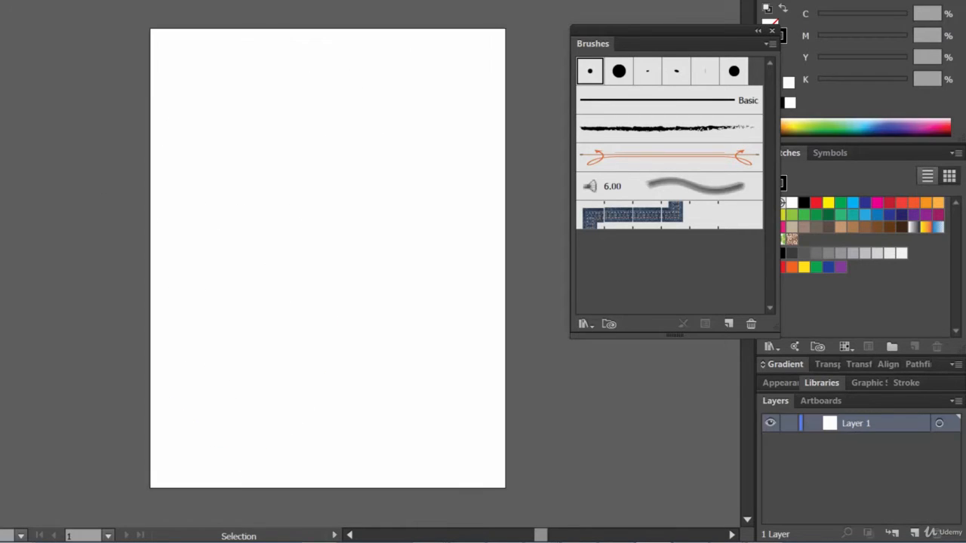
Paint eleven mostly long, downward-sweeping curved and wavy strokes across the artboard with the Paintbrush
{"action": "key", "text": "b"}
{"action": "mouse_move", "coordinate": [228, 117]}
{"action": "left_mouse_down"}
{"action": "mouse_move", "coordinate": [231, 207]}
{"action": "mouse_move", "coordinate": [246, 252]}
{"action": "mouse_move", "coordinate": [317, 333]}
{"action": "mouse_move", "coordinate": [342, 350]}
{"action": "mouse_move", "coordinate": [381, 350]}
{"action": "left_mouse_up"}
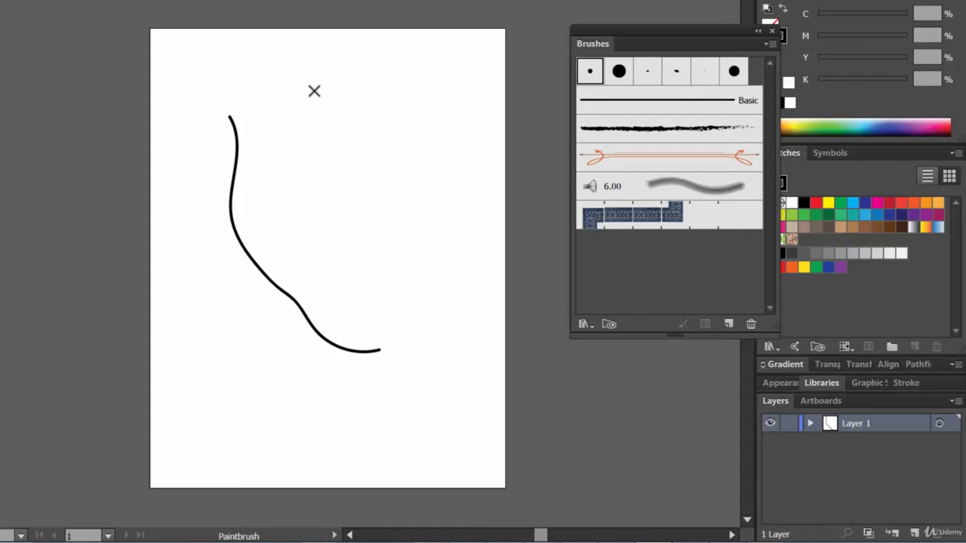
{"action": "mouse_move", "coordinate": [315, 80]}
{"action": "left_mouse_down"}
{"action": "mouse_move", "coordinate": [328, 123]}
{"action": "mouse_move", "coordinate": [324, 199]}
{"action": "mouse_move", "coordinate": [449, 331]}
{"action": "left_mouse_up"}
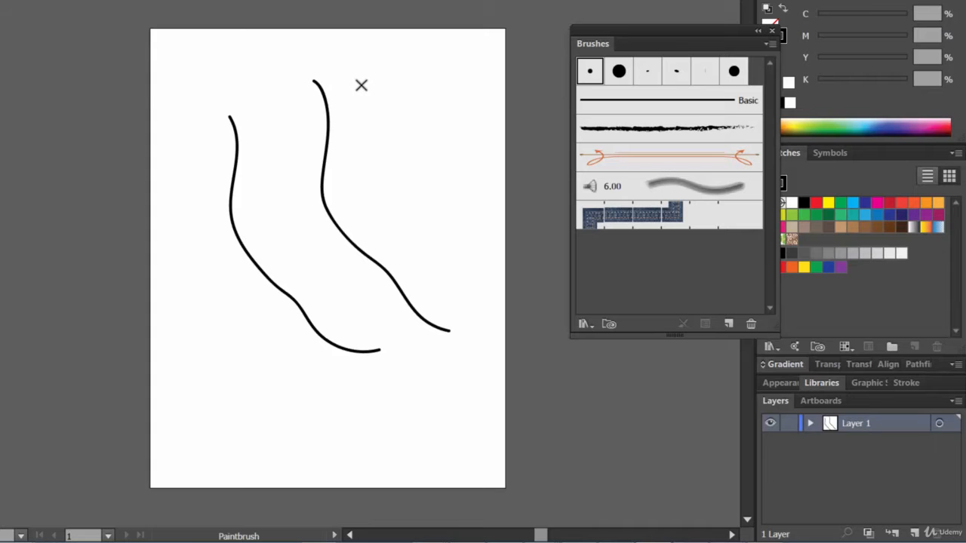
{"action": "mouse_move", "coordinate": [361, 85]}
{"action": "left_mouse_down"}
{"action": "mouse_move", "coordinate": [404, 218]}
{"action": "mouse_move", "coordinate": [437, 248]}
{"action": "left_mouse_up"}
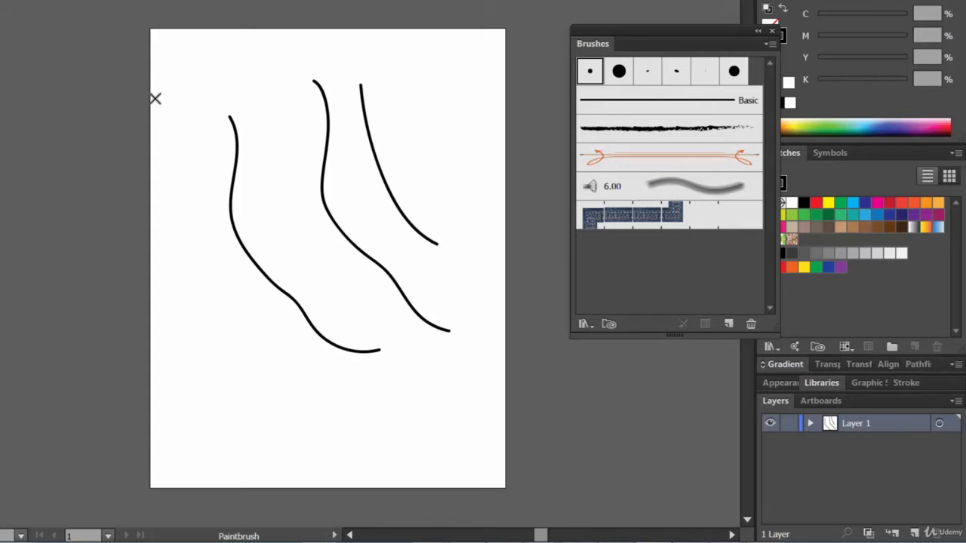
{"action": "left_click_drag", "start_coordinate": [171, 114], "coordinate": [238, 332]}
{"action": "mouse_move", "coordinate": [242, 78]}
{"action": "left_mouse_down"}
{"action": "mouse_move", "coordinate": [359, 297]}
{"action": "mouse_move", "coordinate": [394, 312]}
{"action": "left_mouse_up"}
{"action": "mouse_move", "coordinate": [275, 81]}
{"action": "left_mouse_down"}
{"action": "mouse_move", "coordinate": [359, 243]}
{"action": "mouse_move", "coordinate": [409, 264]}
{"action": "left_mouse_up"}
{"action": "mouse_move", "coordinate": [209, 155]}
{"action": "left_mouse_down"}
{"action": "mouse_move", "coordinate": [242, 307]}
{"action": "mouse_move", "coordinate": [340, 399]}
{"action": "left_mouse_up"}
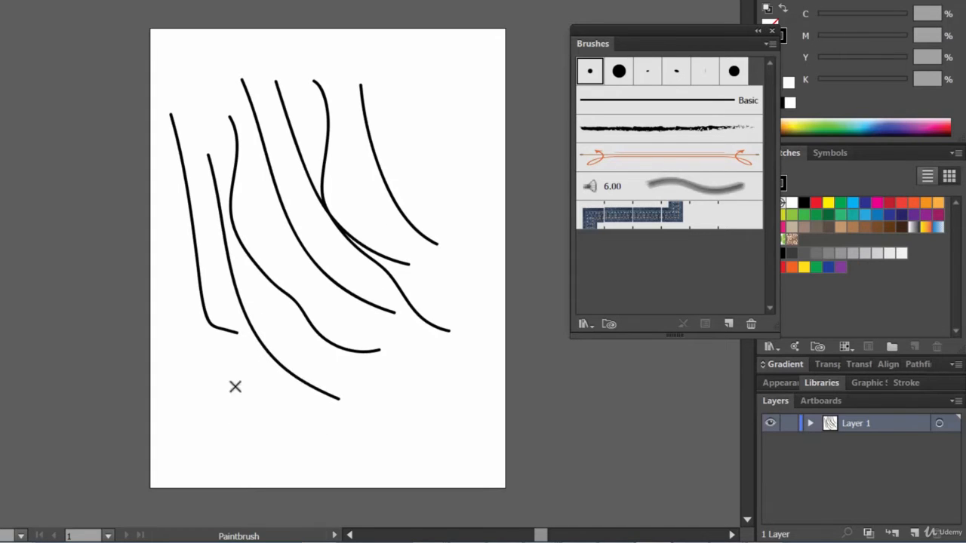
{"action": "left_click_drag", "start_coordinate": [420, 81], "coordinate": [513, 253]}
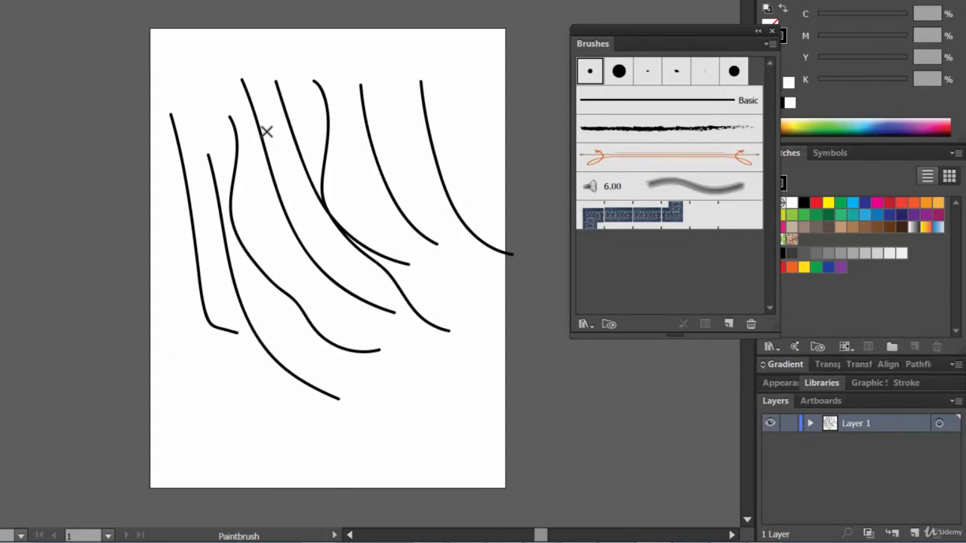
{"action": "mouse_move", "coordinate": [378, 49]}
{"action": "left_mouse_down"}
{"action": "mouse_move", "coordinate": [389, 72]}
{"action": "mouse_move", "coordinate": [390, 158]}
{"action": "mouse_move", "coordinate": [468, 305]}
{"action": "mouse_move", "coordinate": [490, 323]}
{"action": "left_mouse_up"}
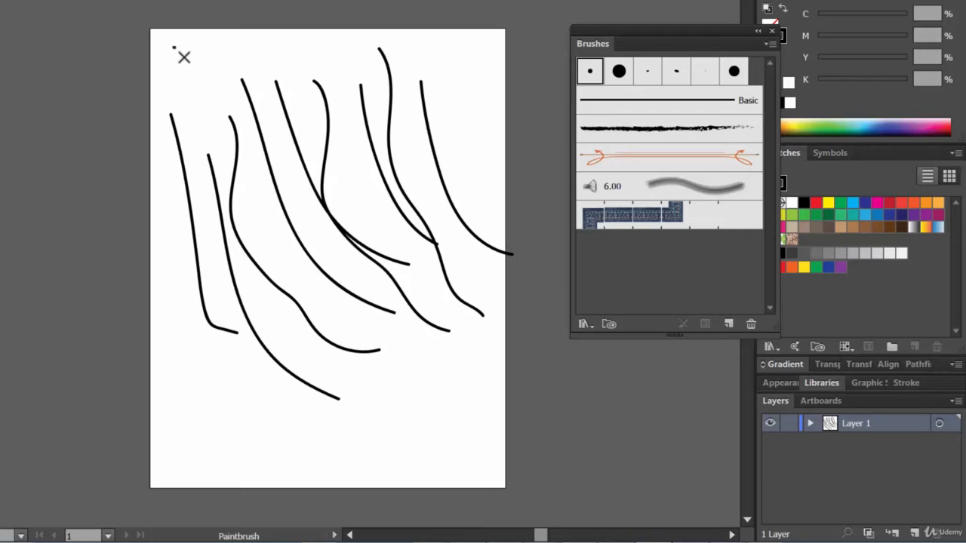
{"action": "left_click_drag", "start_coordinate": [184, 57], "coordinate": [188, 86]}
{"action": "mouse_move", "coordinate": [196, 48]}
{"action": "left_mouse_down"}
{"action": "mouse_move", "coordinate": [214, 195]}
{"action": "mouse_move", "coordinate": [316, 304]}
{"action": "left_mouse_up"}
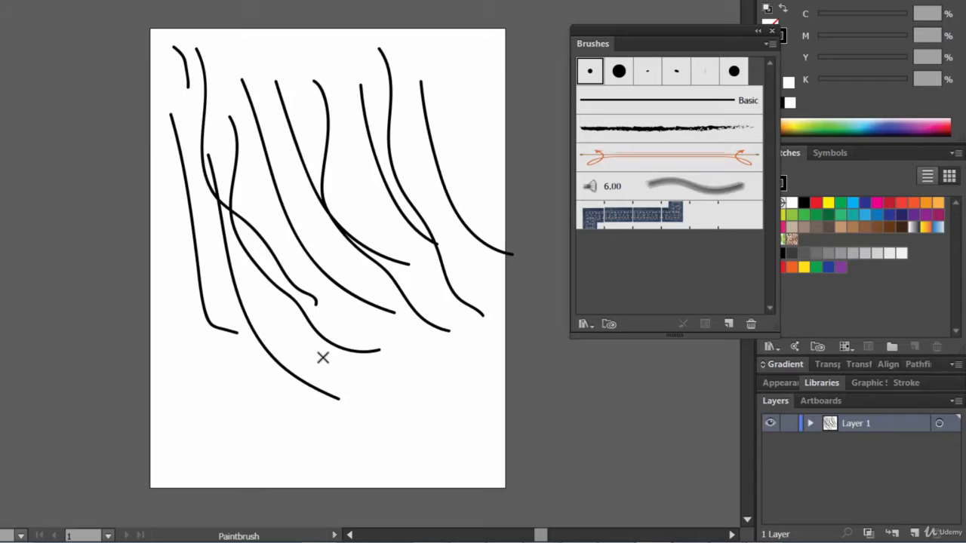
Delete all the practice strokes from the artboard
{"action": "key", "text": "alt+f"}
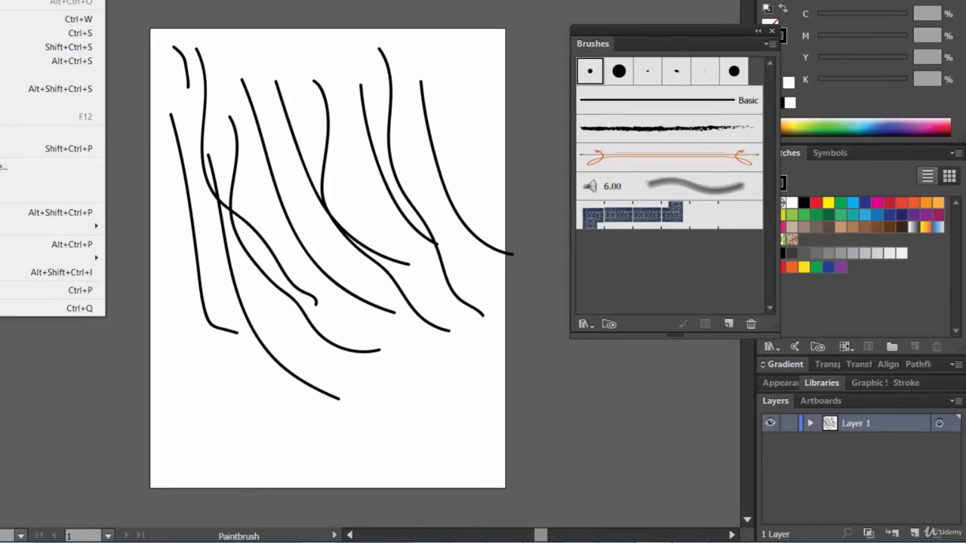
{"action": "key", "text": "Escape"}
{"action": "key", "text": "v"}
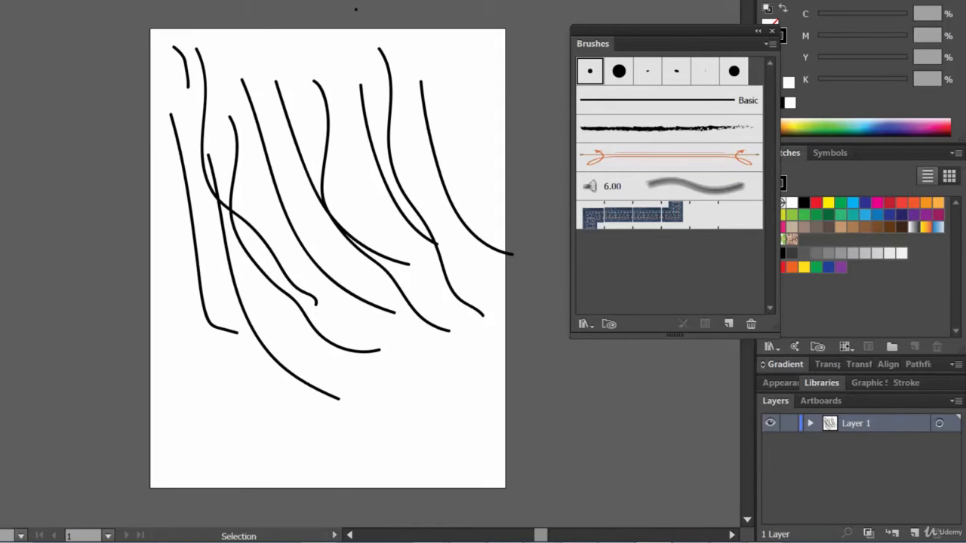
{"action": "left_click_drag", "start_coordinate": [165, 41], "coordinate": [497, 379]}
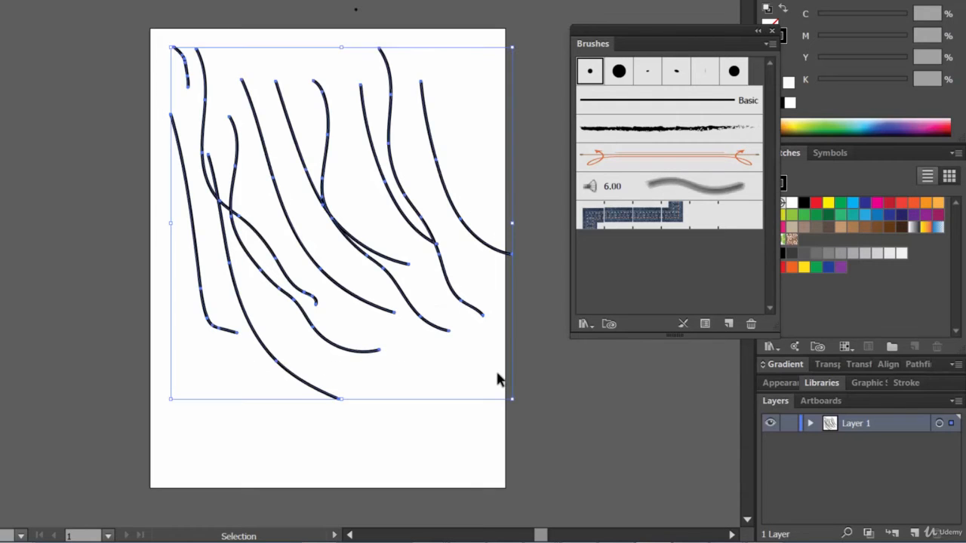
{"action": "key", "text": "Delete"}
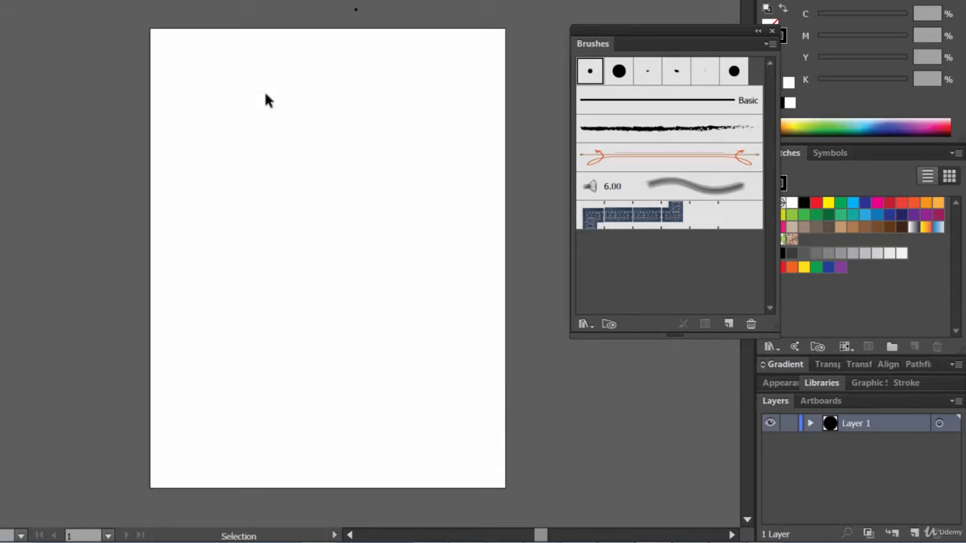
Paint one long wavy curve from the artboard's upper left down to the lower middle with the Paintbrush
{"action": "key", "text": "b"}
{"action": "mouse_move", "coordinate": [214, 82]}
{"action": "left_mouse_down"}
{"action": "mouse_move", "coordinate": [212, 207]}
{"action": "mouse_move", "coordinate": [224, 259]}
{"action": "mouse_move", "coordinate": [322, 354]}
{"action": "mouse_move", "coordinate": [367, 367]}
{"action": "left_mouse_up"}
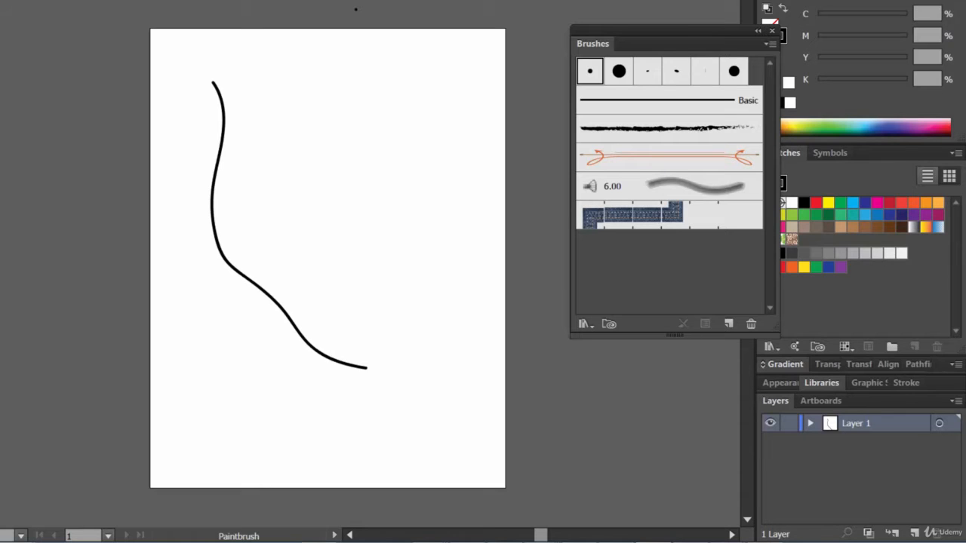
Reflect a copy of the wavy curve across a vertical axis through its lower endpoint
{"action": "key", "text": "v"}
{"action": "left_click", "coordinate": [218, 154]}
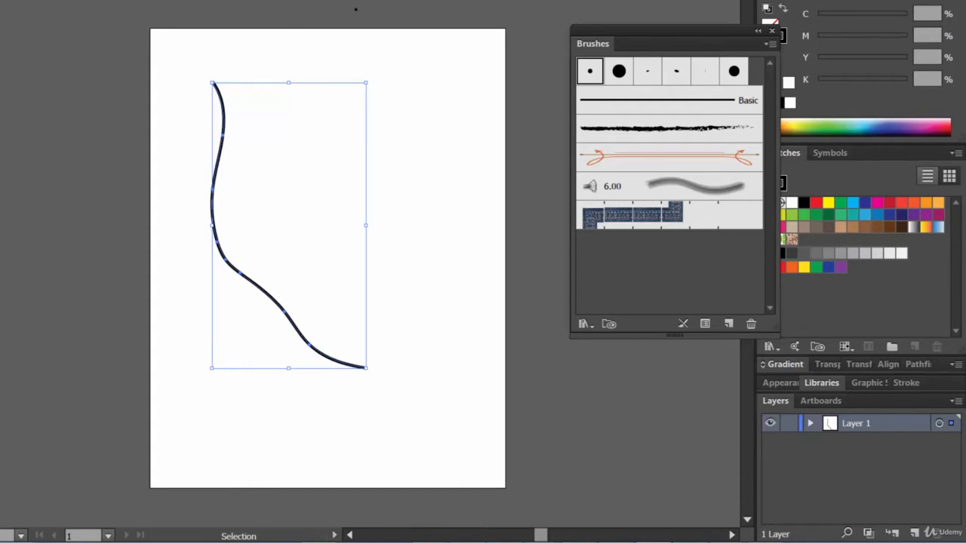
{"action": "key", "text": "o"}
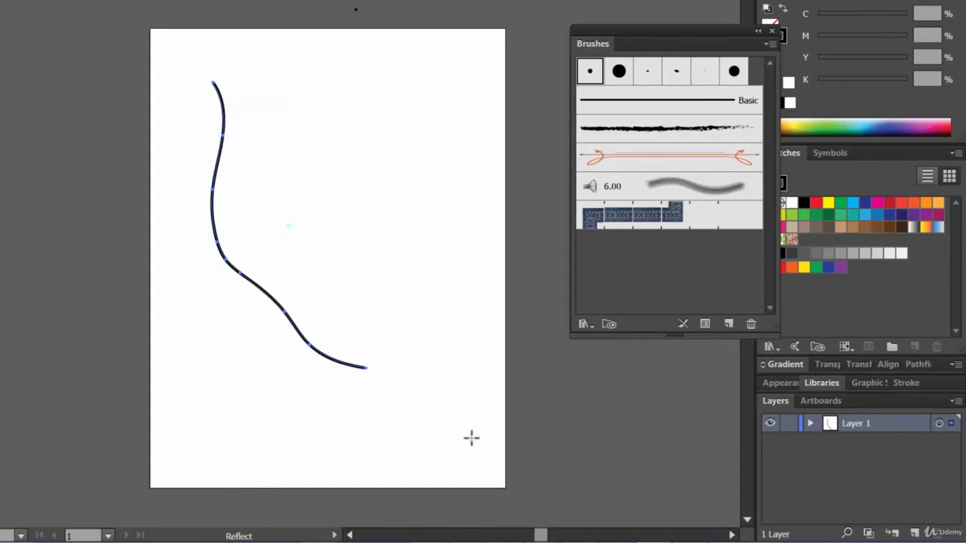
{"action": "left_click", "coordinate": [366, 369], "text": "alt"}
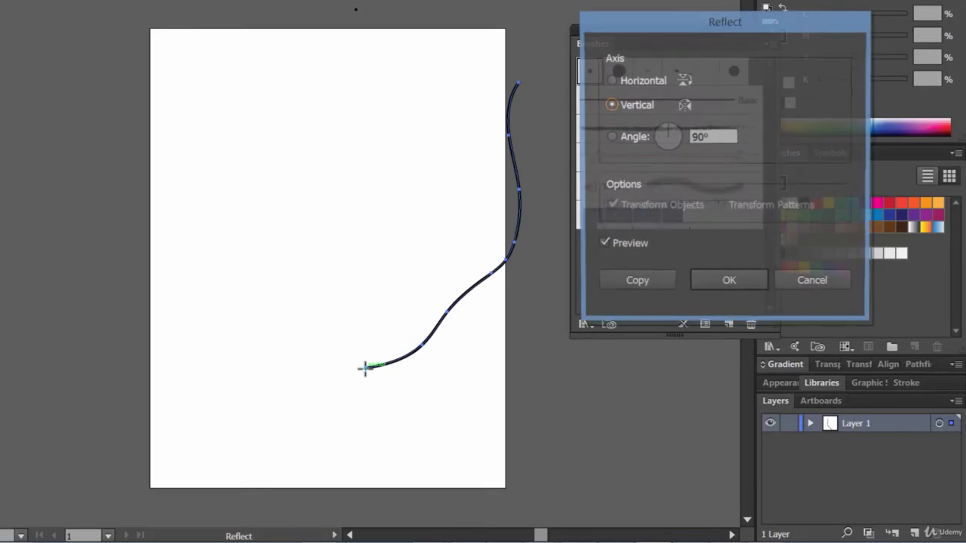
{"action": "left_click", "coordinate": [643, 284]}
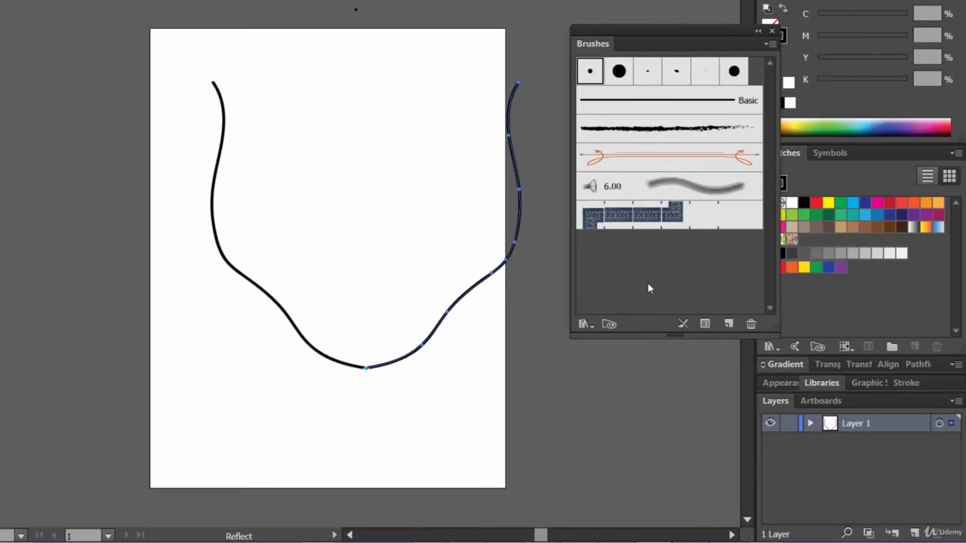
Move both mirrored curves together so that the whole outline lies within the artboard
{"action": "key", "text": "v"}
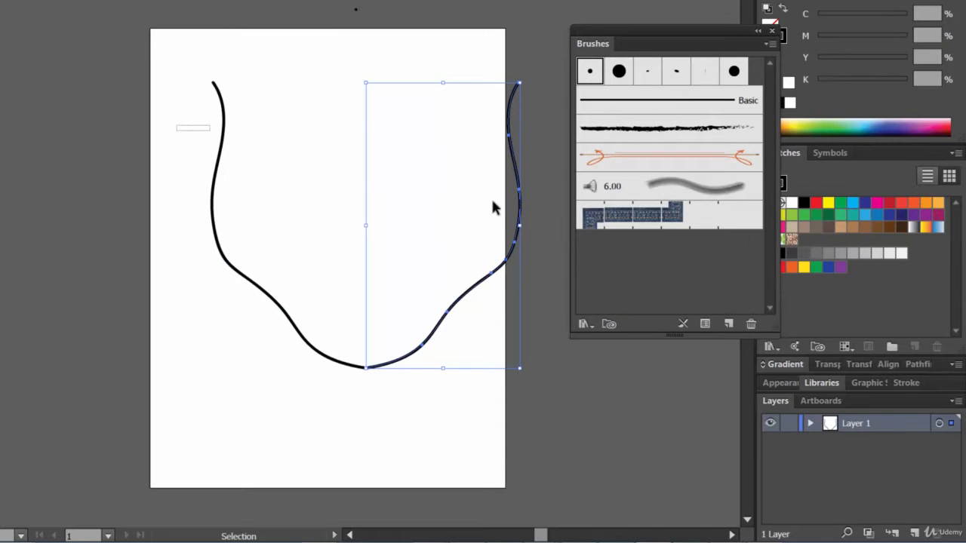
{"action": "key", "text": "ctrl+a"}
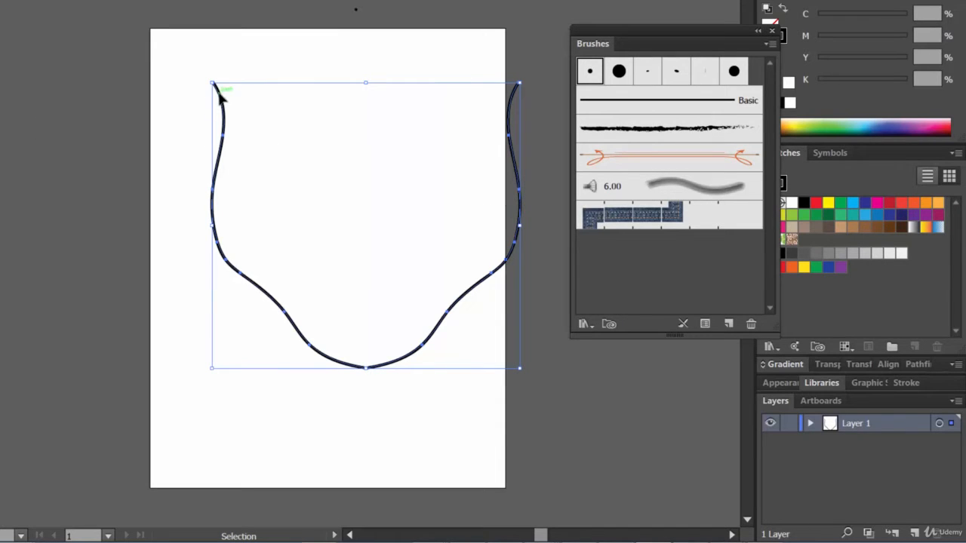
{"action": "left_click_drag", "start_coordinate": [216, 90], "coordinate": [183, 97]}
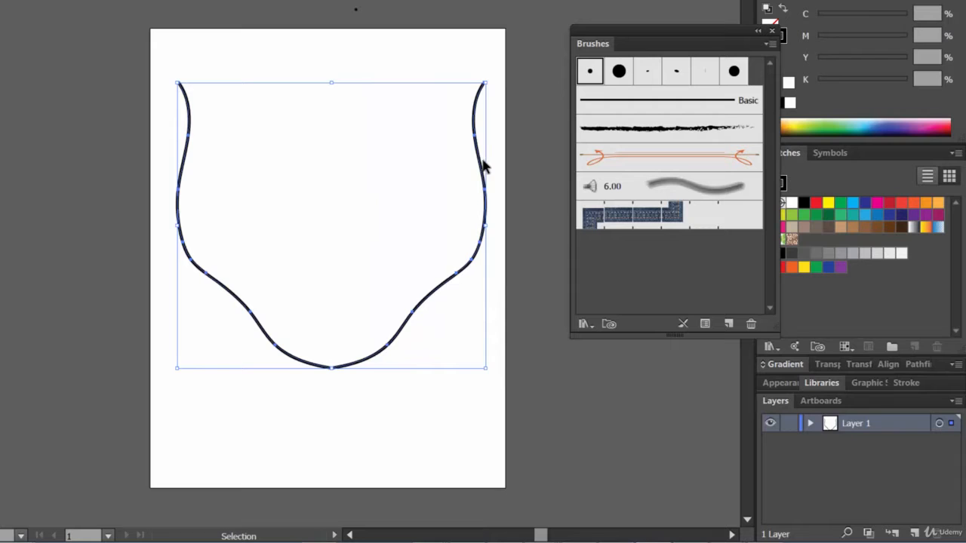
{"action": "left_click_drag", "start_coordinate": [481, 172], "coordinate": [484, 216]}
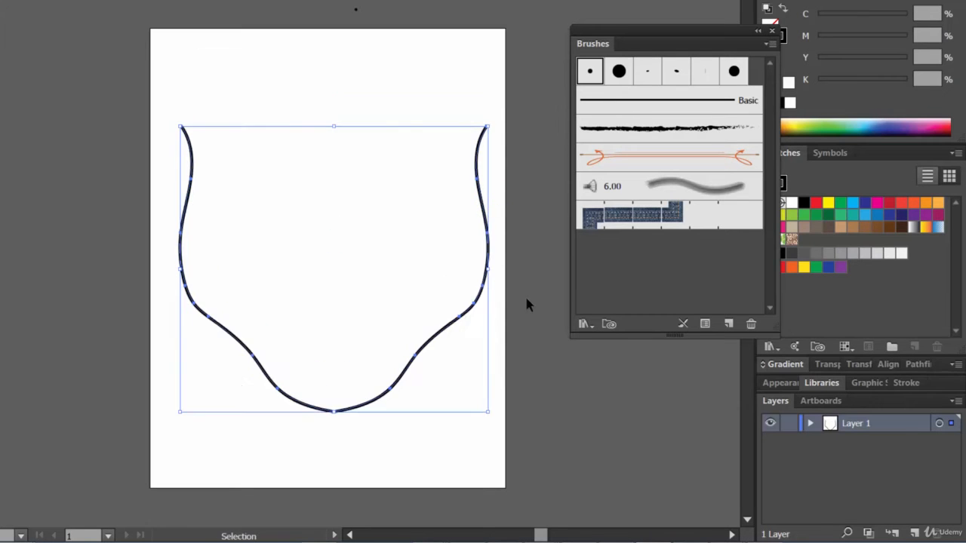
{"action": "left_click", "coordinate": [530, 294]}
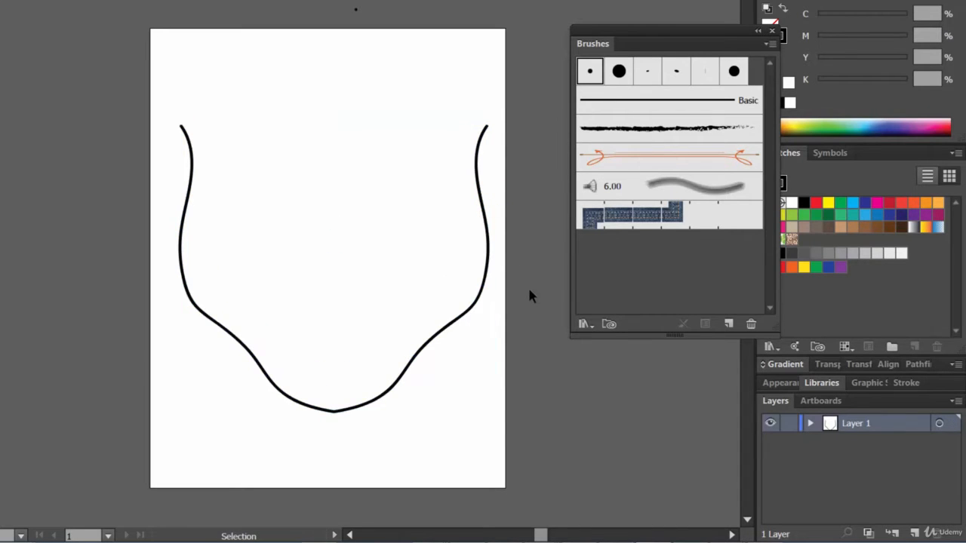
Scale the mirrored outline down proportionally to roughly 60 percent and centre it on the artboard
{"action": "left_click_drag", "start_coordinate": [160, 99], "coordinate": [369, 301]}
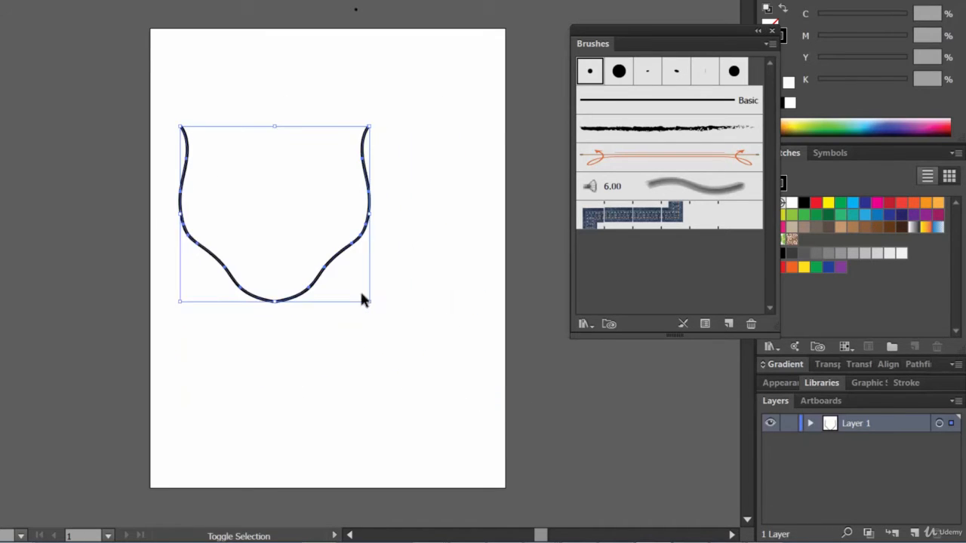
{"action": "left_click_drag", "start_coordinate": [369, 186], "coordinate": [432, 237]}
{"action": "left_click", "coordinate": [468, 294]}
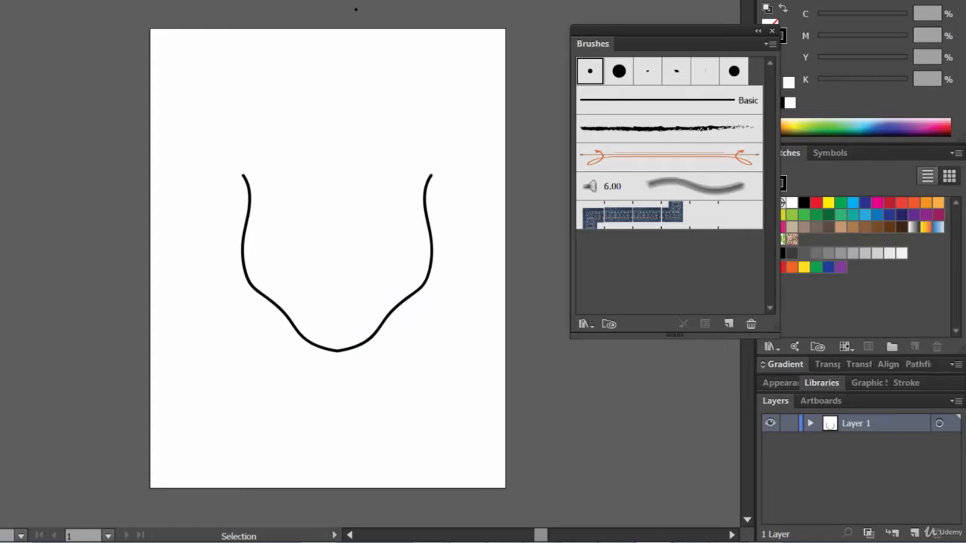
{"action": "key", "text": "b"}
{"action": "left_click_drag", "start_coordinate": [434, 174], "coordinate": [433, 255]}
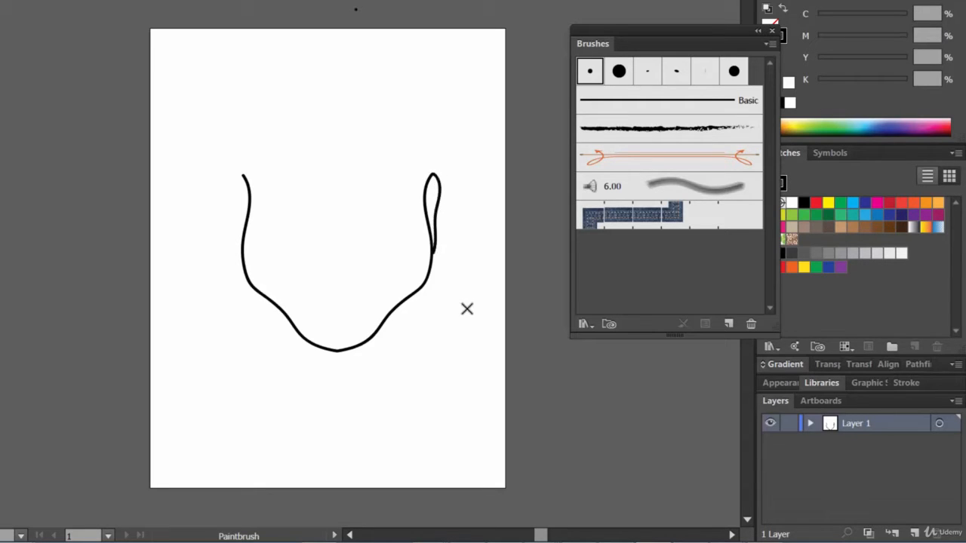
{"action": "key", "text": "ctrl+z"}
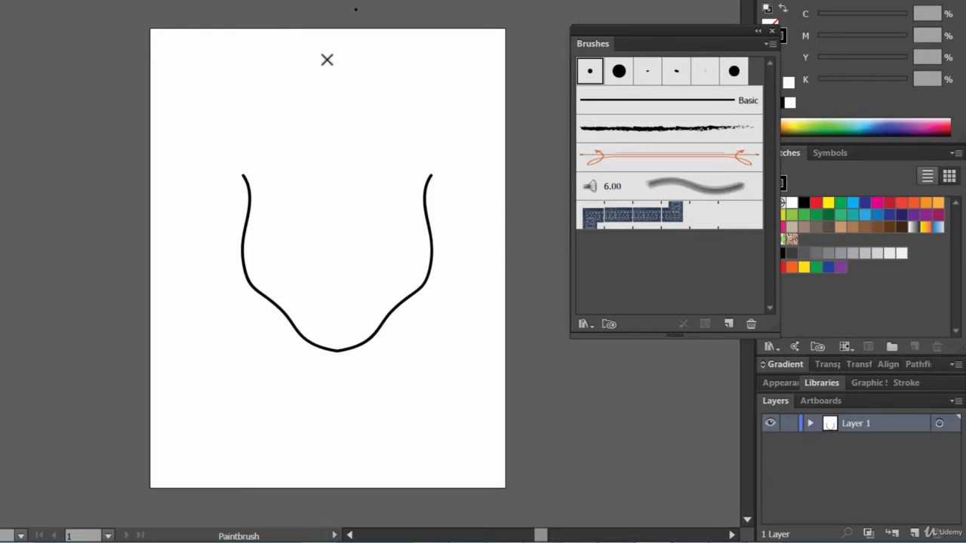
Paint five short hooked, S-shaped strokes in a row above the mirrored outline with the Paintbrush
{"action": "left_click_drag", "start_coordinate": [327, 60], "coordinate": [318, 138]}
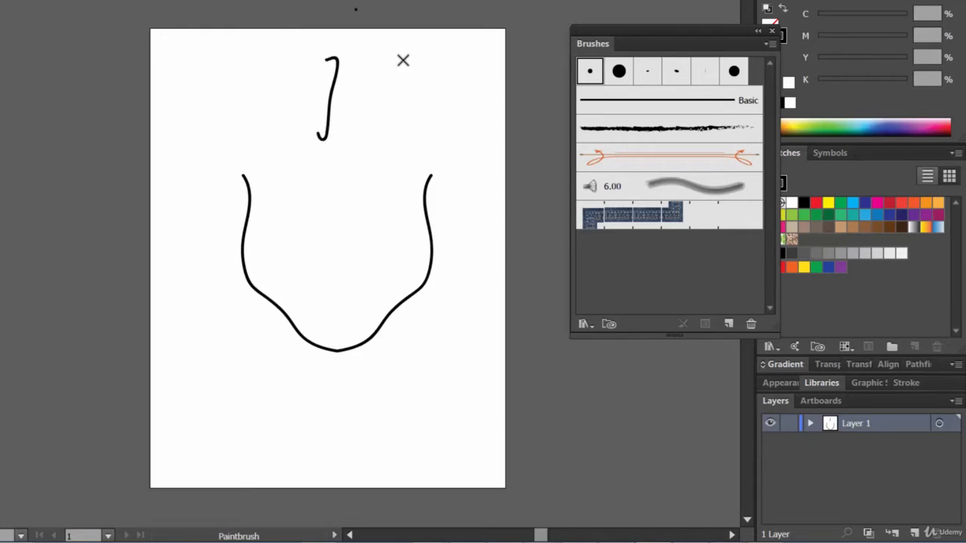
{"action": "mouse_move", "coordinate": [403, 61]}
{"action": "left_mouse_down"}
{"action": "mouse_move", "coordinate": [404, 126]}
{"action": "mouse_move", "coordinate": [383, 137]}
{"action": "left_mouse_up"}
{"action": "mouse_move", "coordinate": [474, 62]}
{"action": "left_mouse_down"}
{"action": "mouse_move", "coordinate": [469, 103]}
{"action": "mouse_move", "coordinate": [451, 119]}
{"action": "left_mouse_up"}
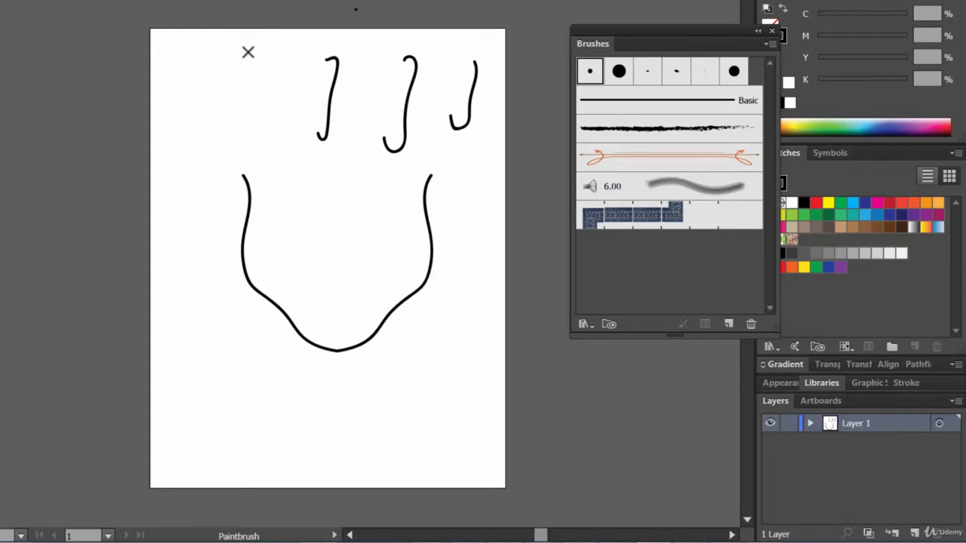
{"action": "mouse_move", "coordinate": [249, 50]}
{"action": "left_mouse_down"}
{"action": "mouse_move", "coordinate": [254, 65]}
{"action": "mouse_move", "coordinate": [237, 94]}
{"action": "left_mouse_up"}
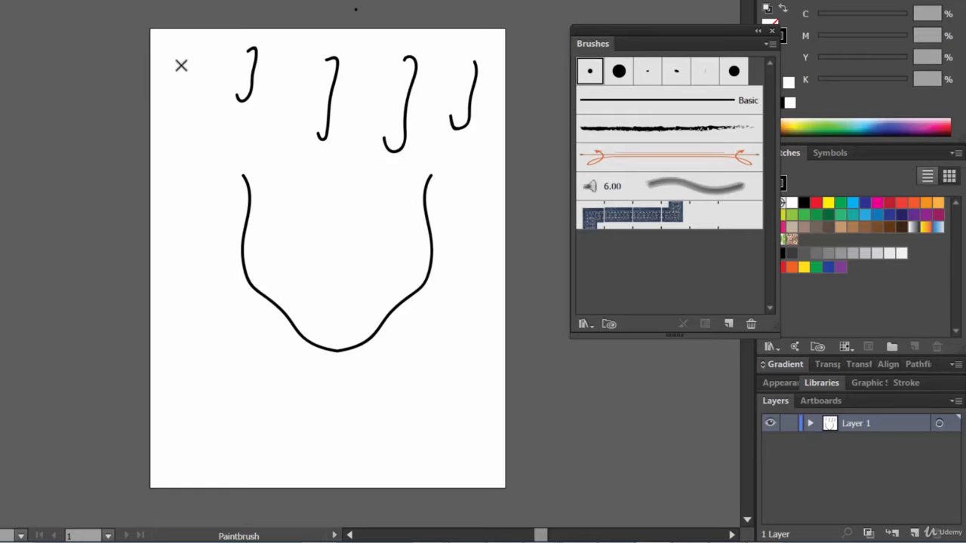
{"action": "left_click_drag", "start_coordinate": [180, 66], "coordinate": [170, 130]}
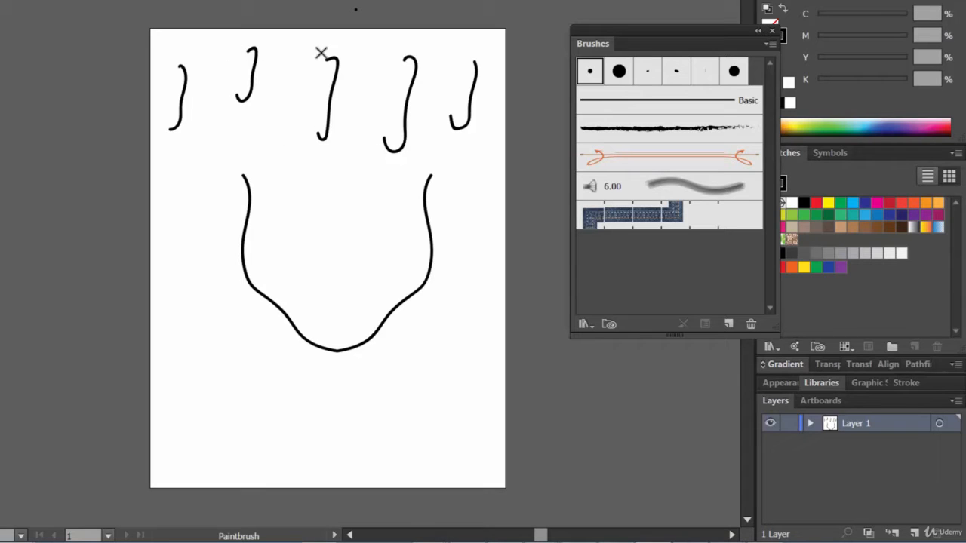
{"action": "key", "text": "a"}
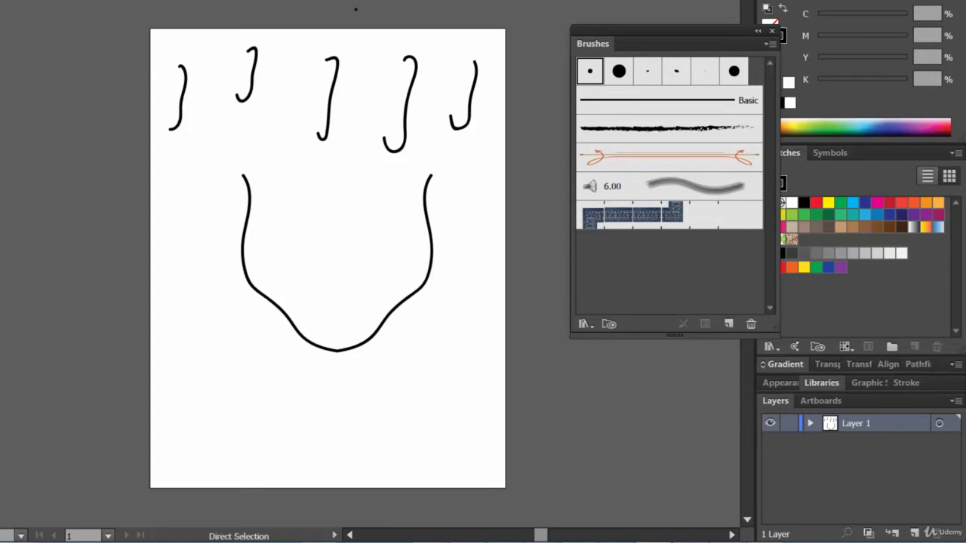
{"action": "left_click", "coordinate": [335, 85]}
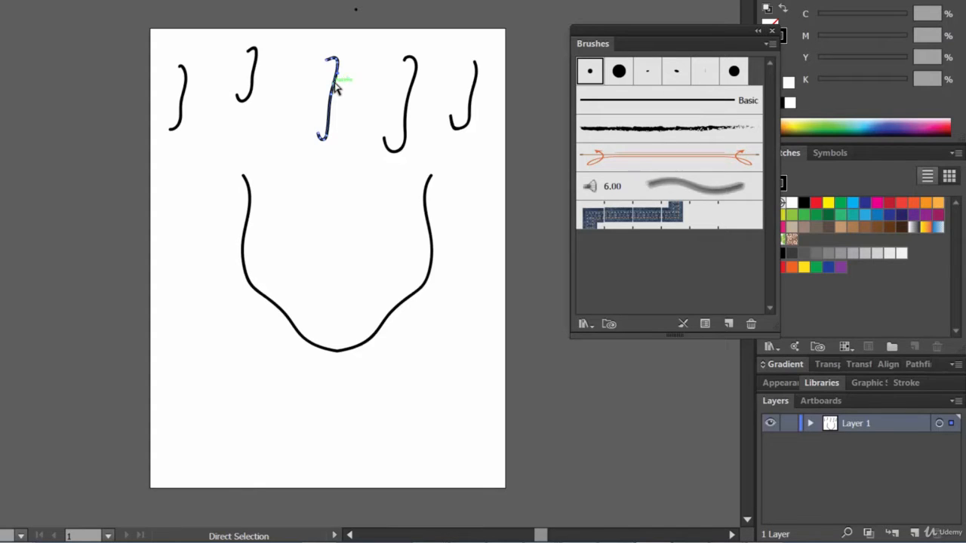
{"action": "left_click_drag", "start_coordinate": [336, 88], "coordinate": [631, 243]}
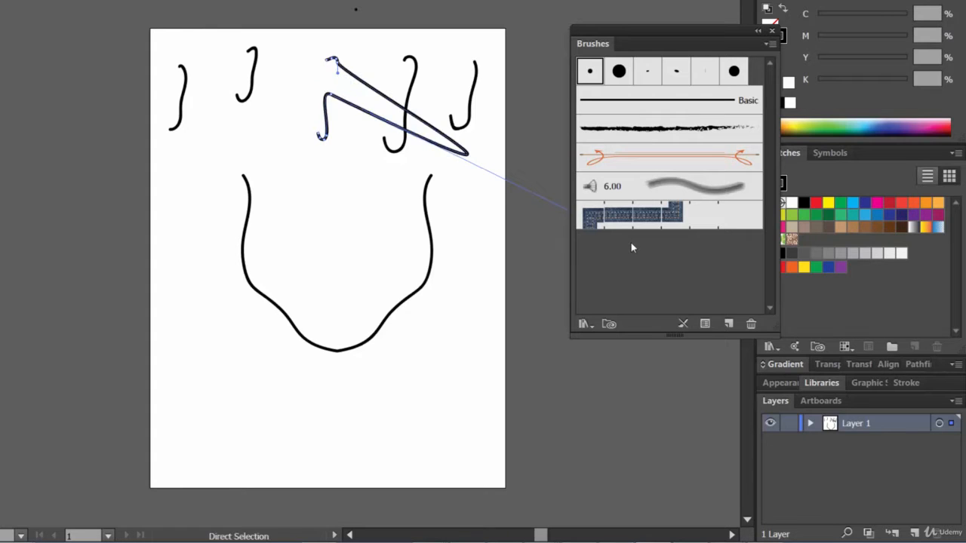
{"action": "key", "text": "ctrl+z"}
Create a new Art Brush from the middle hooked stroke, keeping the default name Art Brush 1 and options
{"action": "key", "text": "v"}
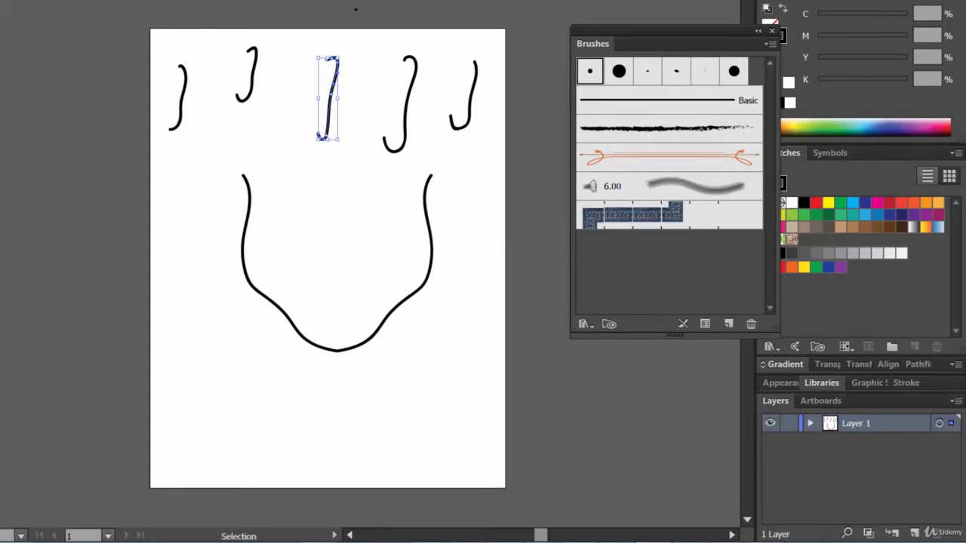
{"action": "left_click_drag", "start_coordinate": [299, 44], "coordinate": [379, 111]}
{"action": "mouse_move", "coordinate": [333, 85]}
{"action": "left_mouse_down"}
{"action": "mouse_move", "coordinate": [552, 231]}
{"action": "mouse_move", "coordinate": [658, 277]}
{"action": "left_mouse_up"}
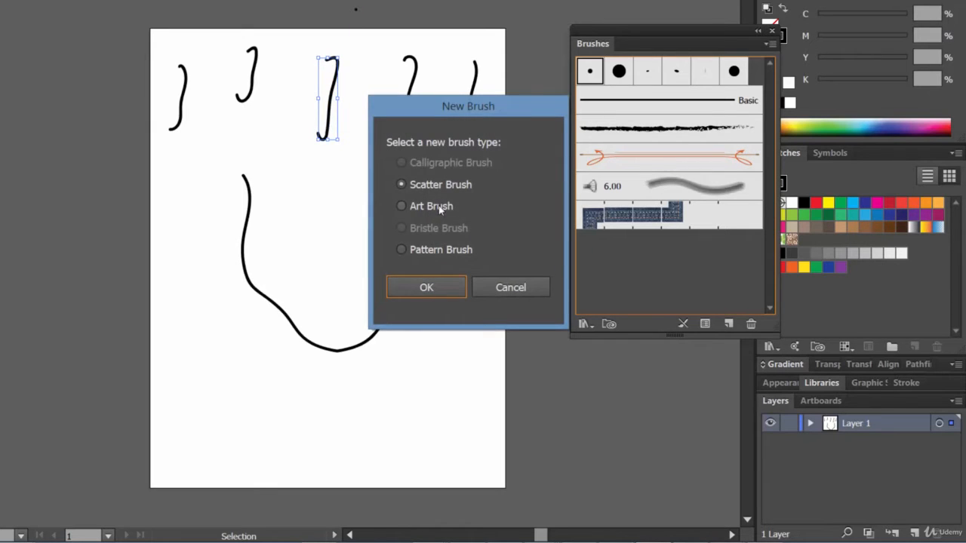
{"action": "left_click", "coordinate": [436, 206]}
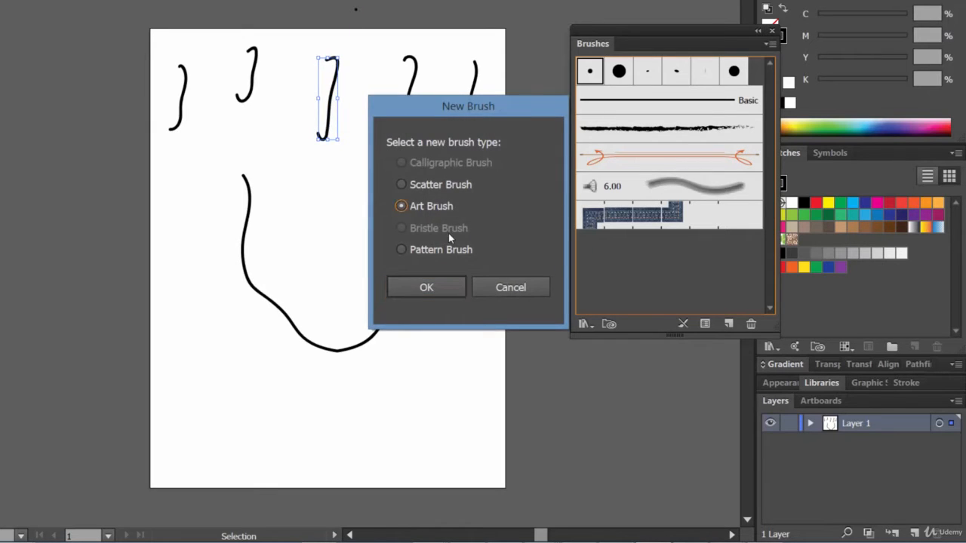
{"action": "left_click", "coordinate": [426, 287]}
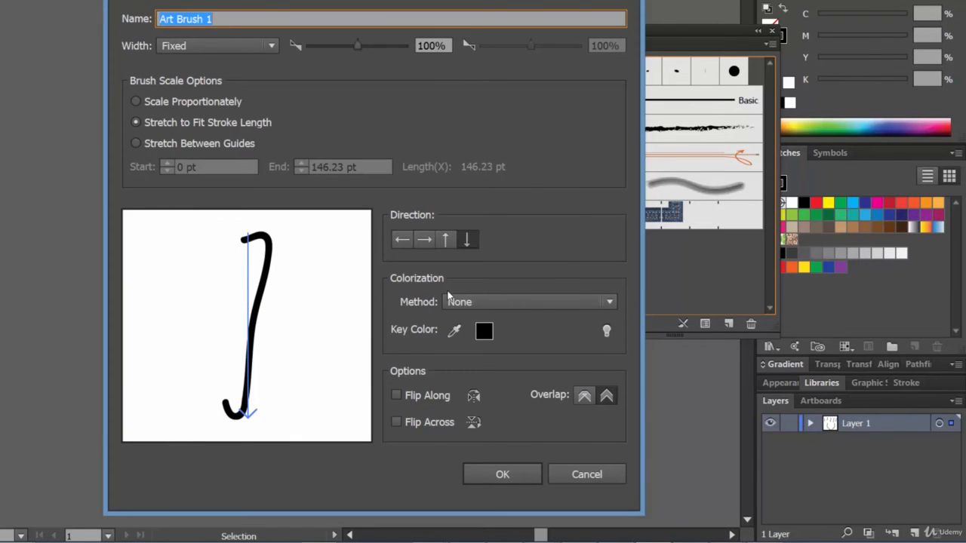
{"action": "left_click", "coordinate": [500, 473]}
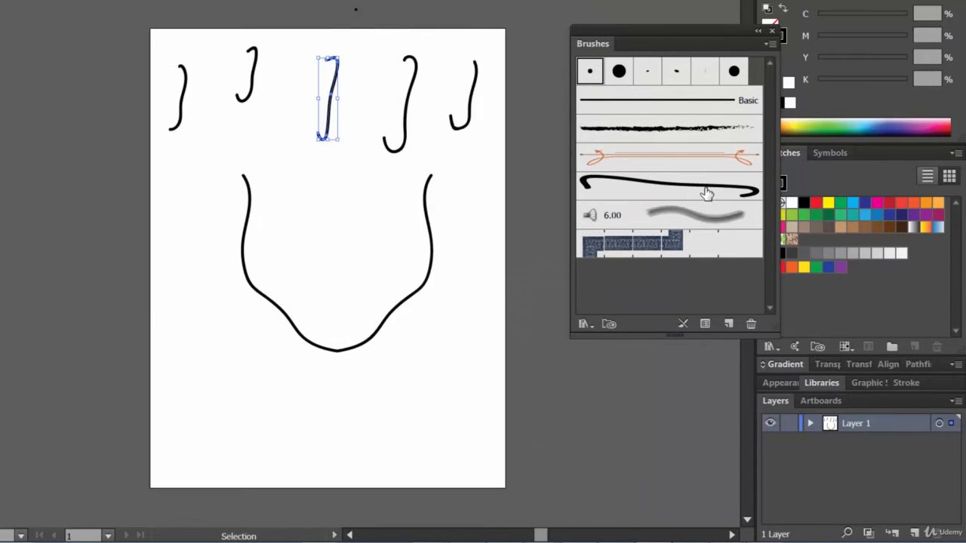
Apply the new art brush to the middle hooked stroke and paint two short ear strokes at the outline's upper right end
{"action": "left_click", "coordinate": [706, 195]}
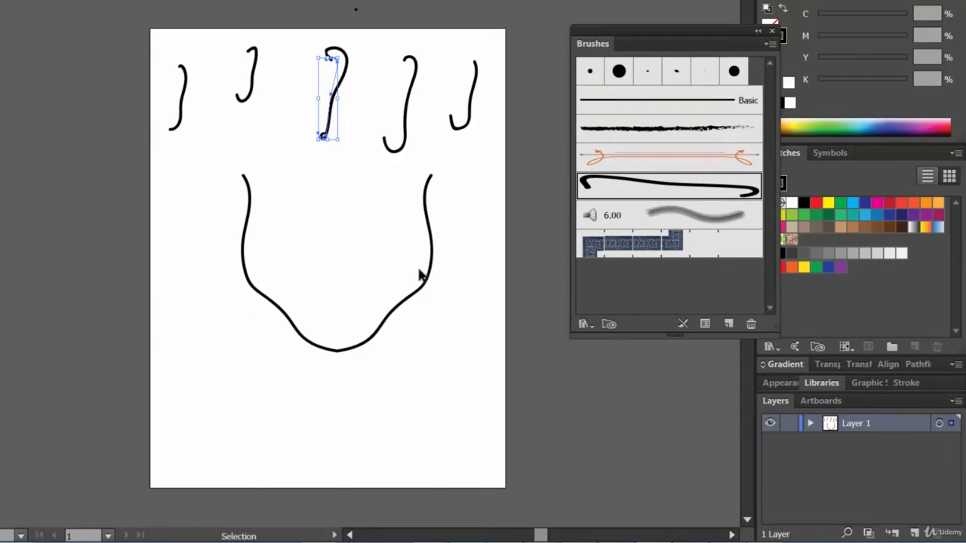
{"action": "key", "text": "b"}
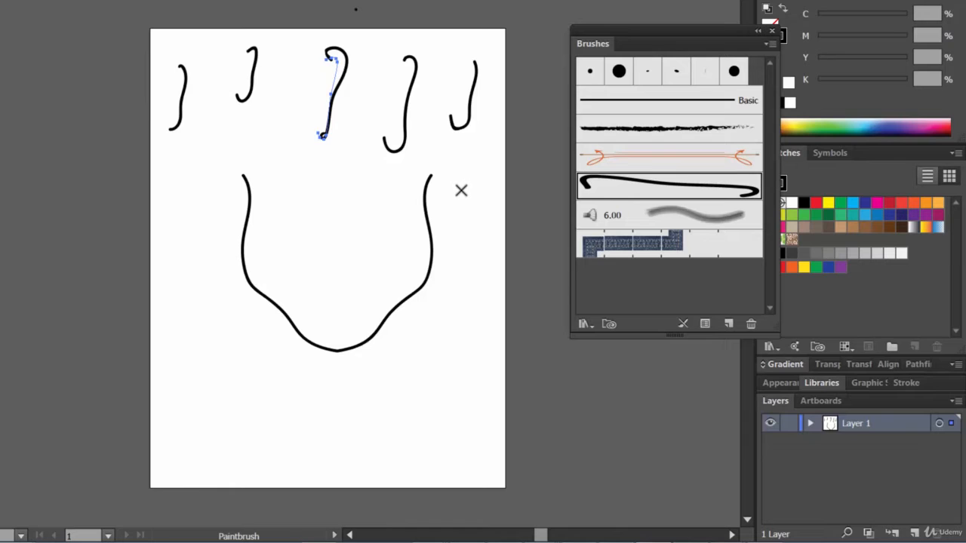
{"action": "left_click_drag", "start_coordinate": [457, 187], "coordinate": [455, 218]}
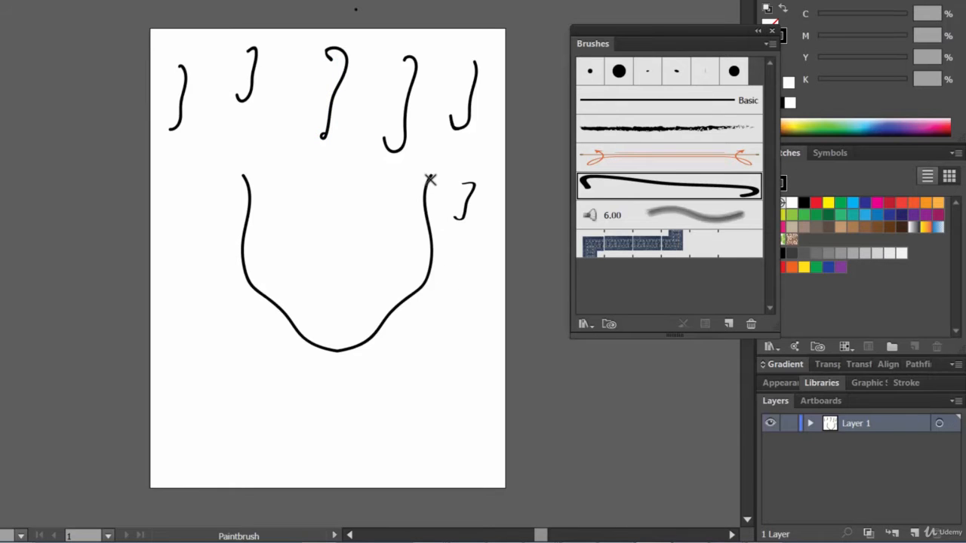
{"action": "left_click_drag", "start_coordinate": [430, 183], "coordinate": [428, 225]}
Expand the appearance of the short ear stroke that overlaps the outline's upper right end
{"action": "key", "text": "v"}
{"action": "left_click", "coordinate": [439, 194]}
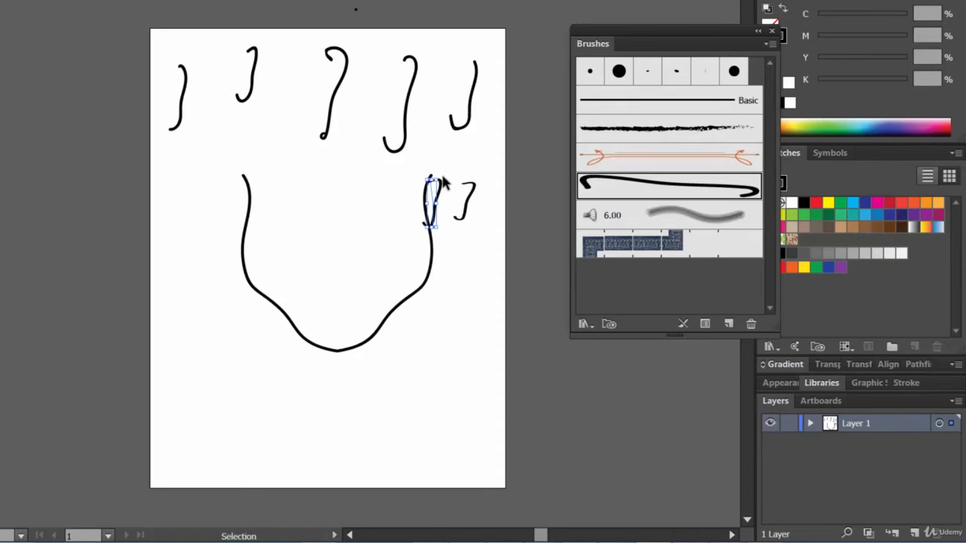
{"action": "left_click_drag", "start_coordinate": [438, 175], "coordinate": [435, 174]}
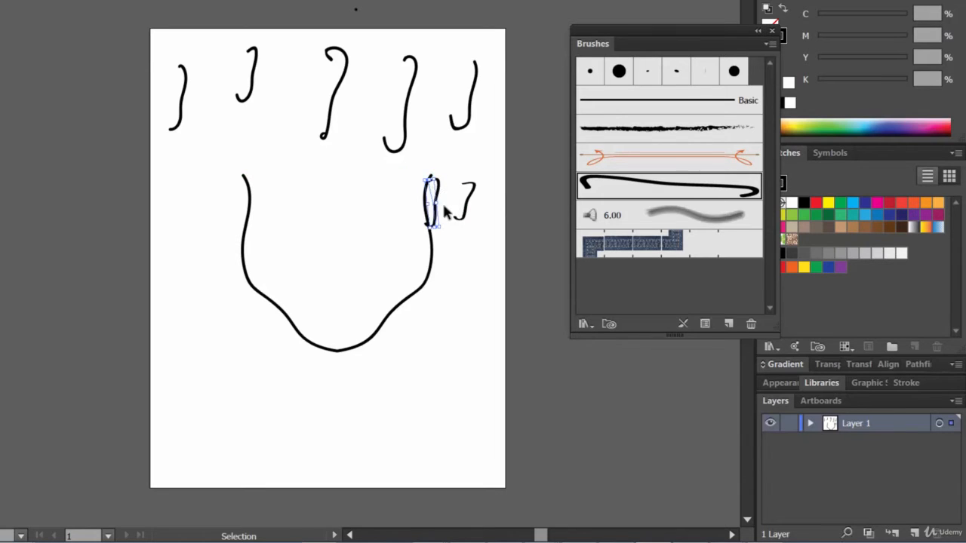
{"action": "key", "text": "alt+o"}
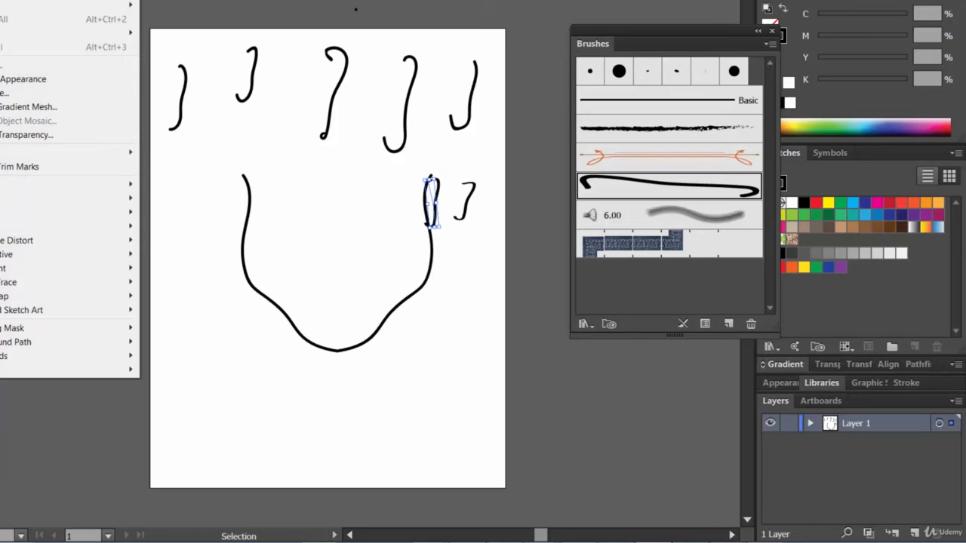
{"action": "left_click", "coordinate": [41, 78]}
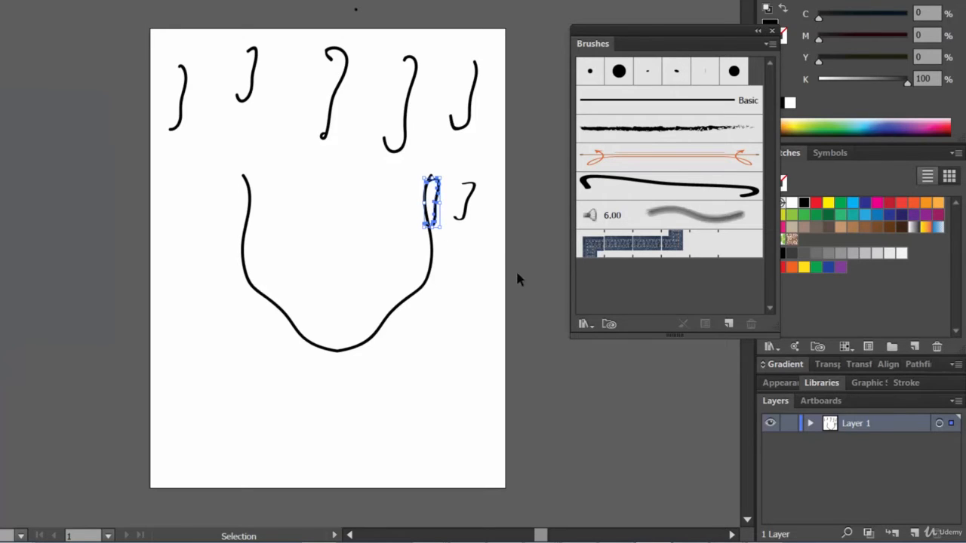
Rotate the expanded ear stroke slightly so that its top leans outward from the outline's upper right end
{"action": "left_click", "coordinate": [463, 243]}
{"action": "left_click", "coordinate": [435, 207]}
{"action": "left_click_drag", "start_coordinate": [440, 179], "coordinate": [443, 182]}
{"action": "left_click", "coordinate": [458, 195]}
{"action": "left_click", "coordinate": [438, 212]}
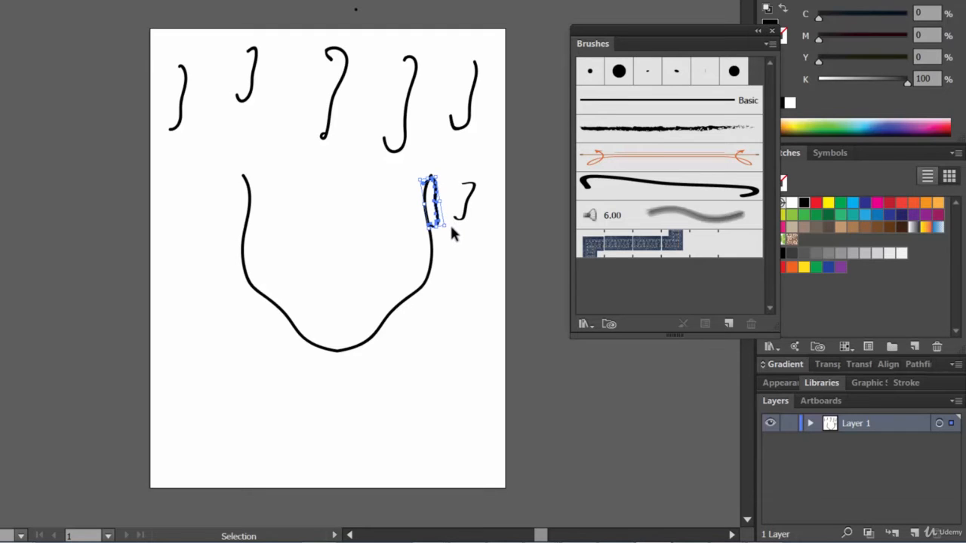
{"action": "left_click_drag", "start_coordinate": [448, 229], "coordinate": [452, 251]}
{"action": "left_click", "coordinate": [456, 257]}
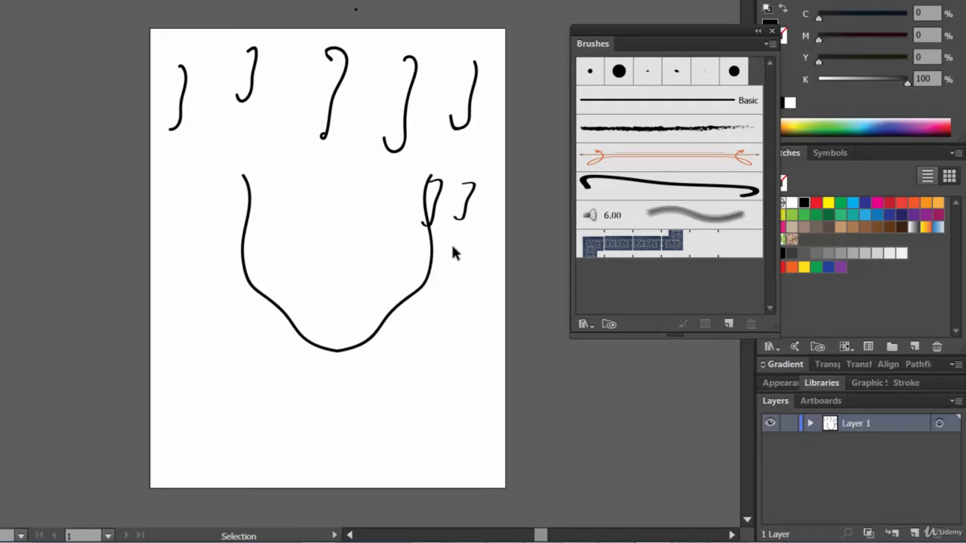
{"action": "left_click_drag", "start_coordinate": [443, 224], "coordinate": [442, 231]}
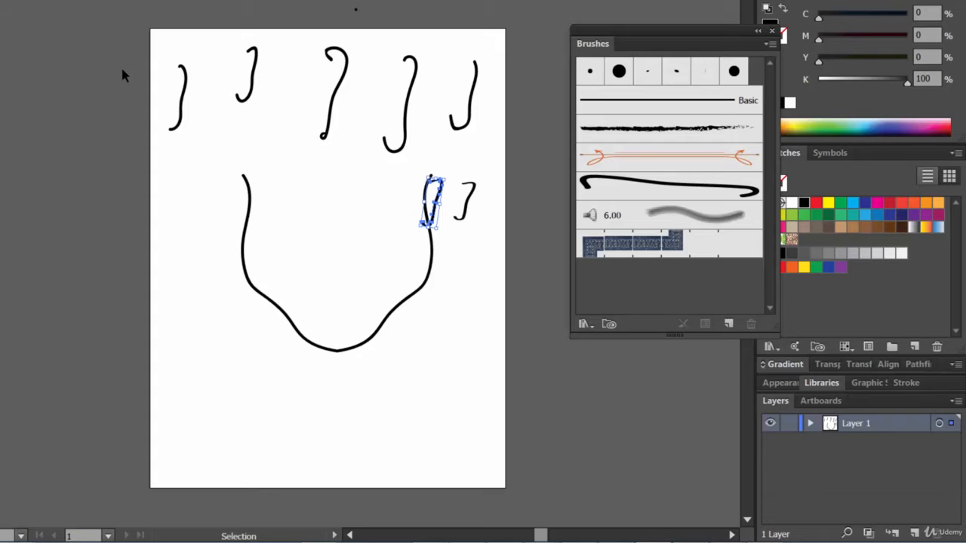
Delete the five hooked practice strokes above the outline and the spare ear stroke beside it
{"action": "left_click_drag", "start_coordinate": [168, 47], "coordinate": [492, 130]}
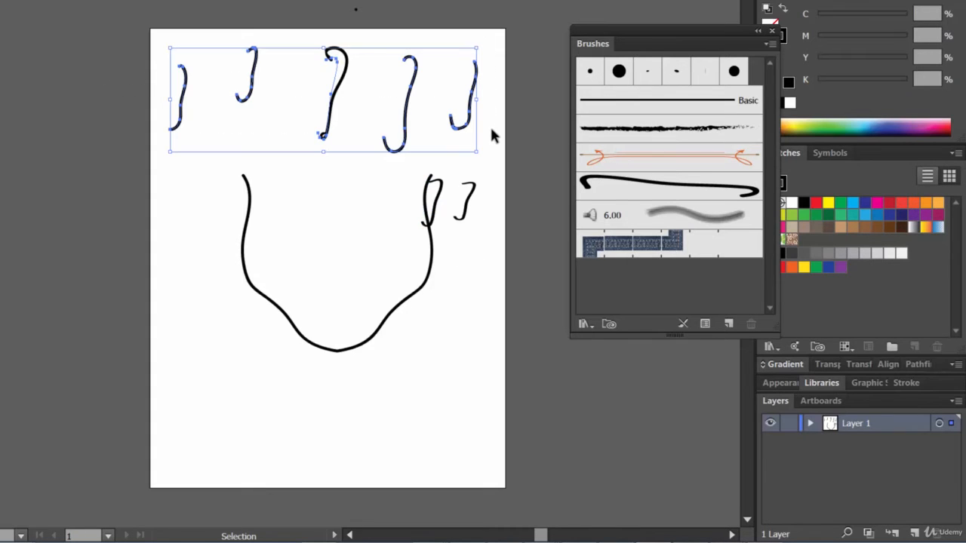
{"action": "key", "text": "Delete"}
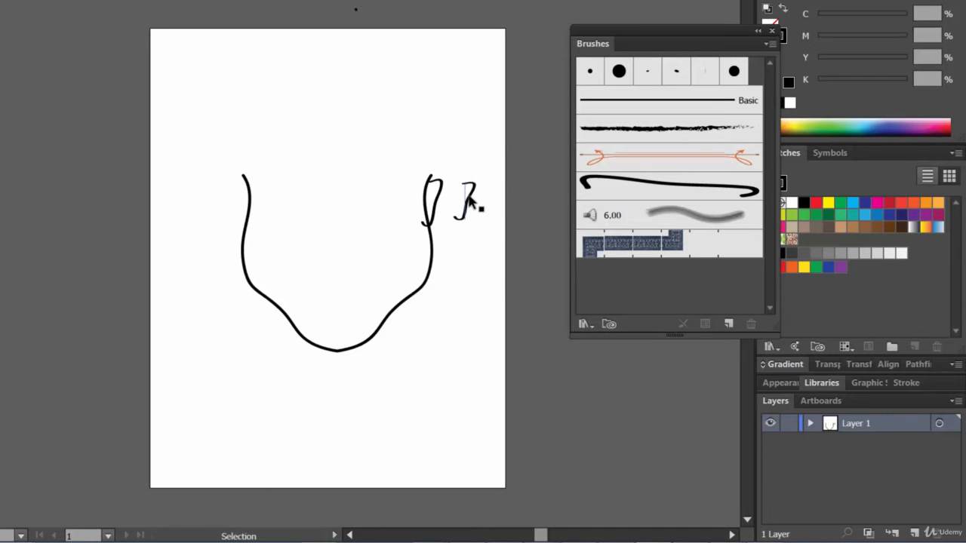
{"action": "left_click", "coordinate": [468, 203]}
{"action": "key", "text": "Delete"}
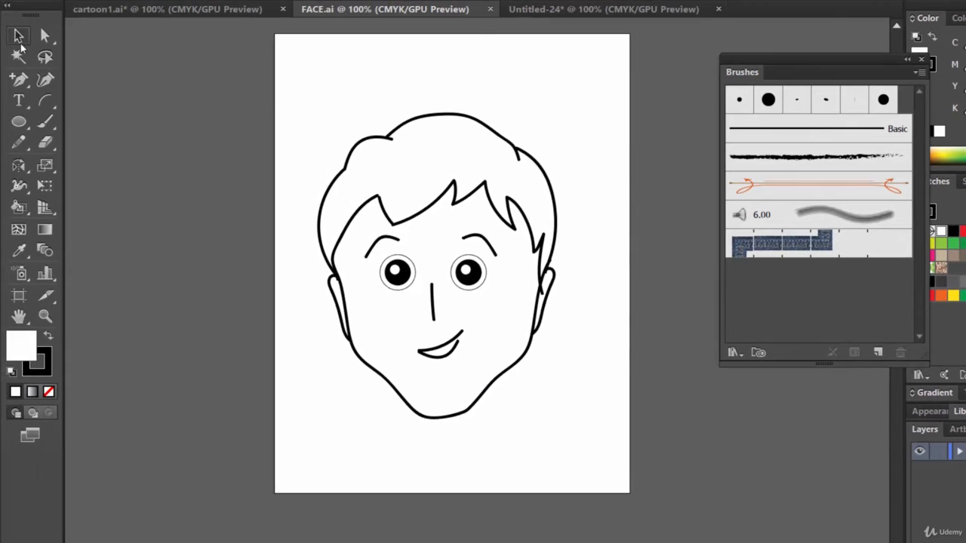
In FACE.ai, create a new Art Brush from the whole face drawing, keeping the default name Art Brush 1 and options
{"action": "left_click", "coordinate": [19, 38]}
{"action": "mouse_move", "coordinate": [302, 89]}
{"action": "left_mouse_down"}
{"action": "mouse_move", "coordinate": [578, 428]}
{"action": "mouse_move", "coordinate": [571, 430]}
{"action": "left_mouse_up"}
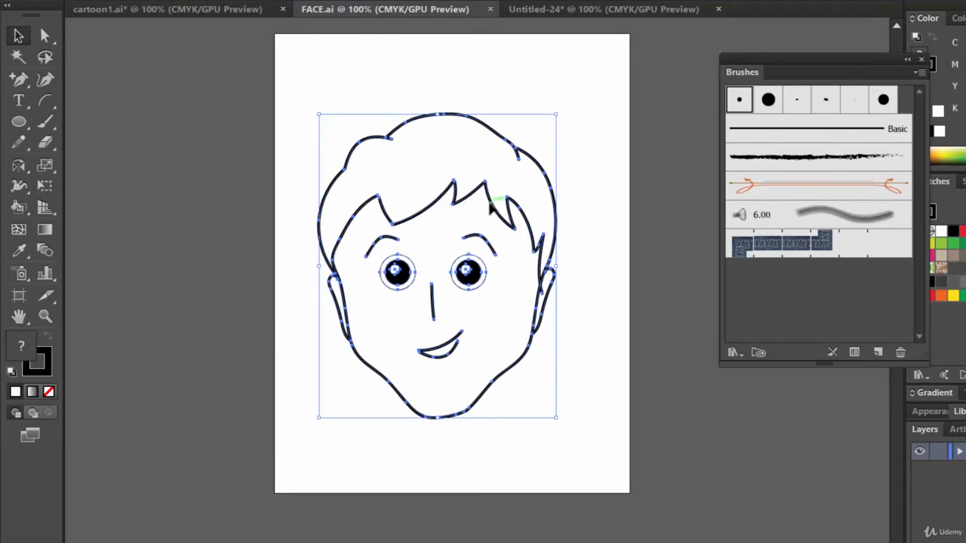
{"action": "mouse_move", "coordinate": [495, 213]}
{"action": "left_mouse_down"}
{"action": "mouse_move", "coordinate": [549, 240]}
{"action": "mouse_move", "coordinate": [810, 293]}
{"action": "mouse_move", "coordinate": [801, 326]}
{"action": "left_mouse_up"}
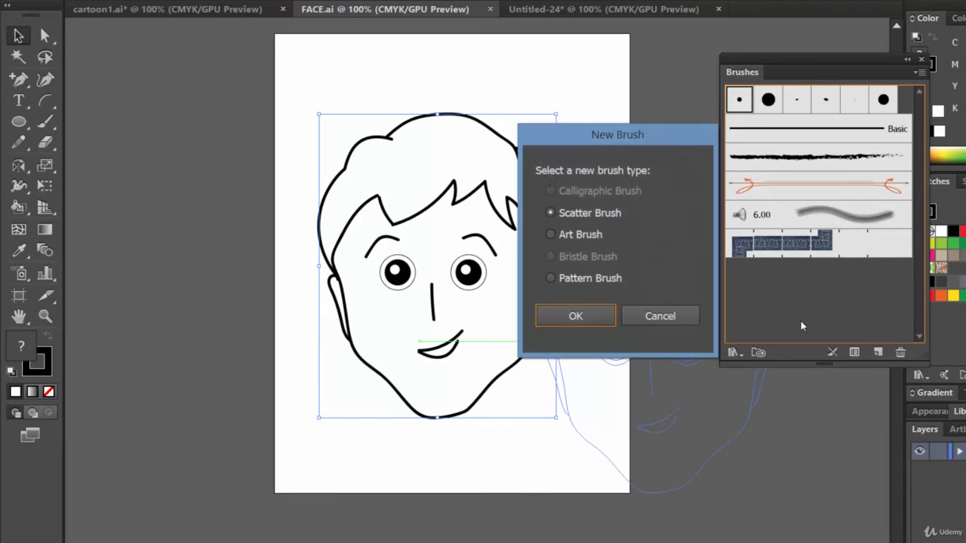
{"action": "left_click", "coordinate": [580, 235]}
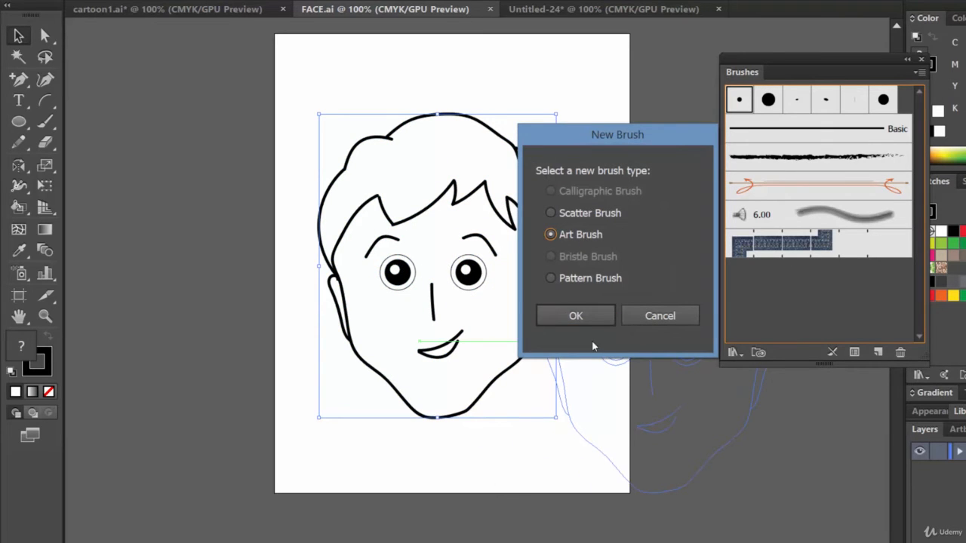
{"action": "left_click", "coordinate": [576, 316]}
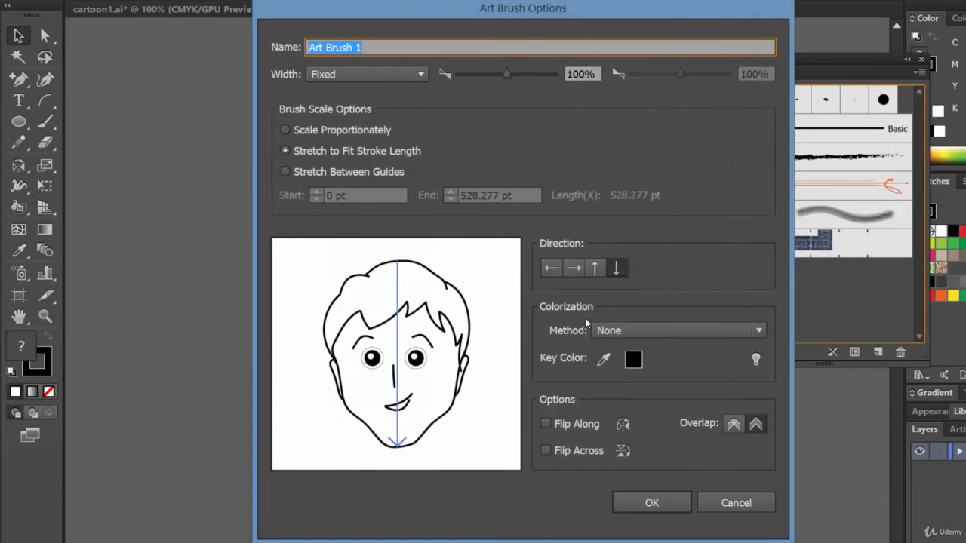
{"action": "left_click", "coordinate": [667, 502]}
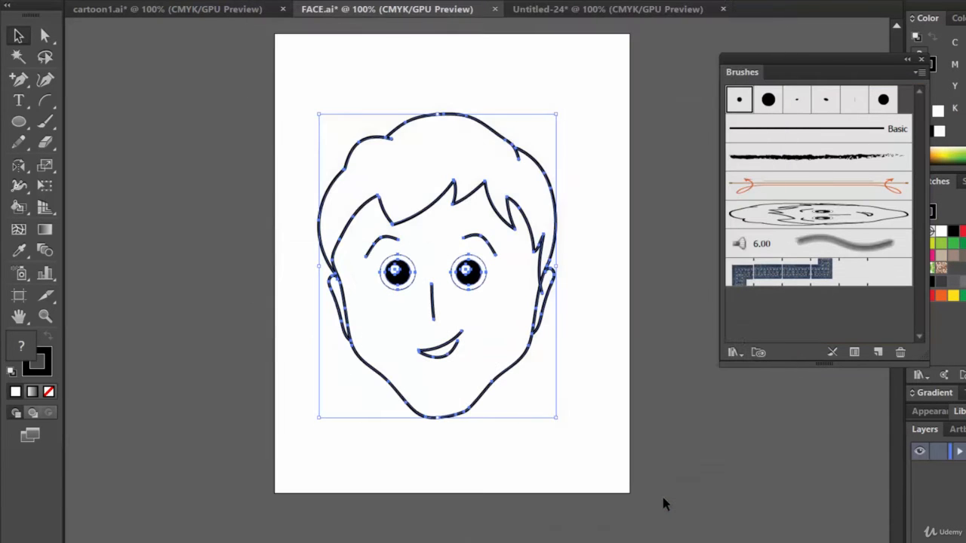
{"action": "left_click", "coordinate": [390, 84]}
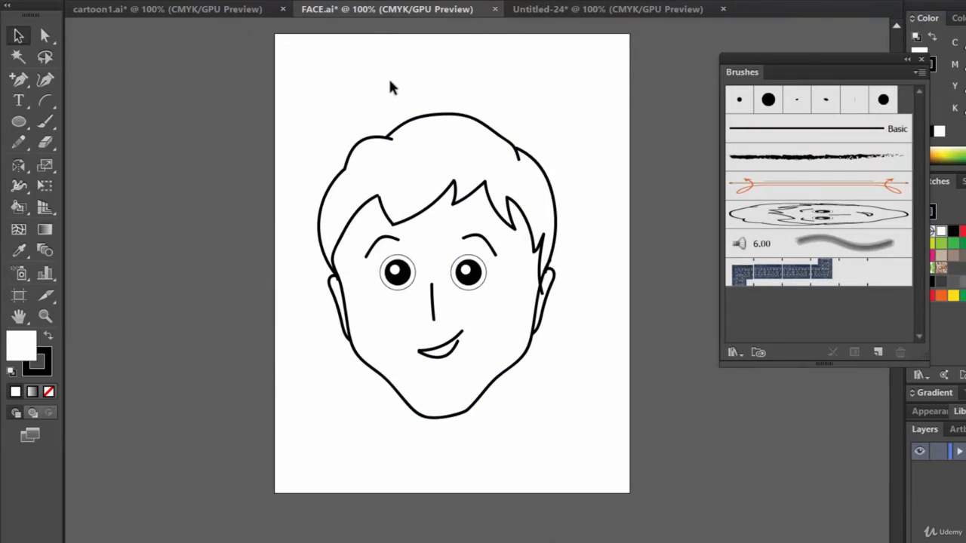
Paint a short plain stroke above the hair, plus face art brush strokes in varied directions and lengths across and around the artboard
{"action": "left_click", "coordinate": [44, 121]}
{"action": "left_click_drag", "start_coordinate": [337, 57], "coordinate": [381, 113]}
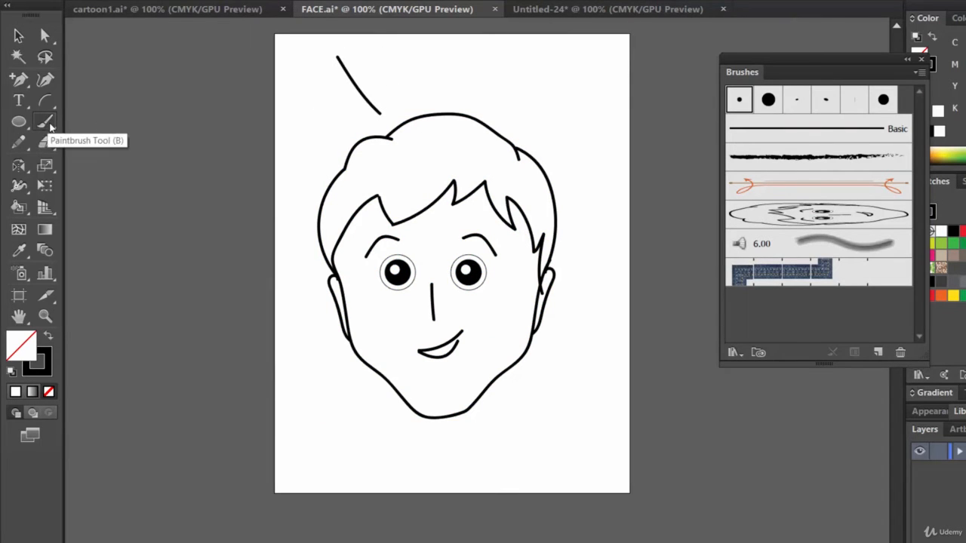
{"action": "left_click", "coordinate": [820, 213]}
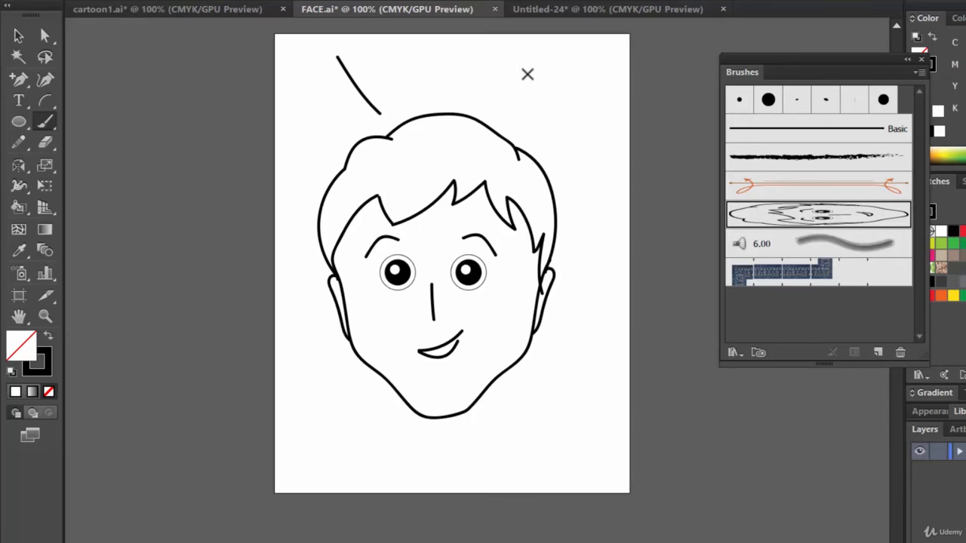
{"action": "left_click_drag", "start_coordinate": [452, 160], "coordinate": [634, 53]}
{"action": "left_click_drag", "start_coordinate": [532, 215], "coordinate": [698, 266]}
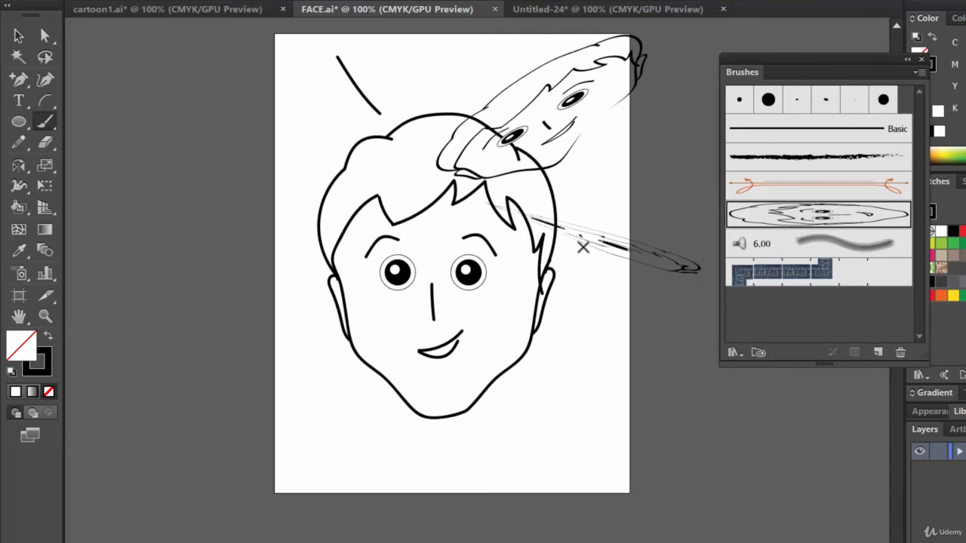
{"action": "left_click_drag", "start_coordinate": [491, 245], "coordinate": [663, 388]}
{"action": "left_click_drag", "start_coordinate": [537, 317], "coordinate": [494, 528]}
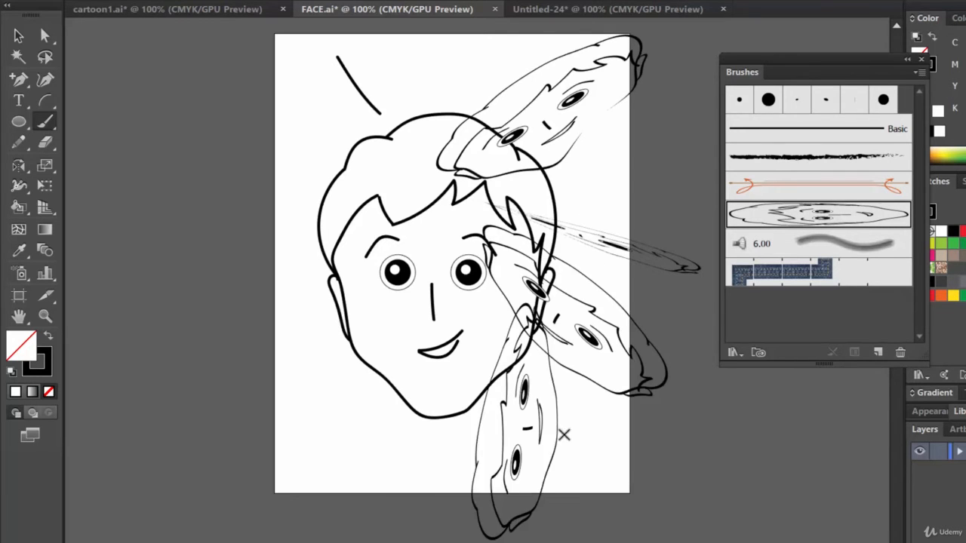
{"action": "left_click_drag", "start_coordinate": [599, 521], "coordinate": [607, 329]}
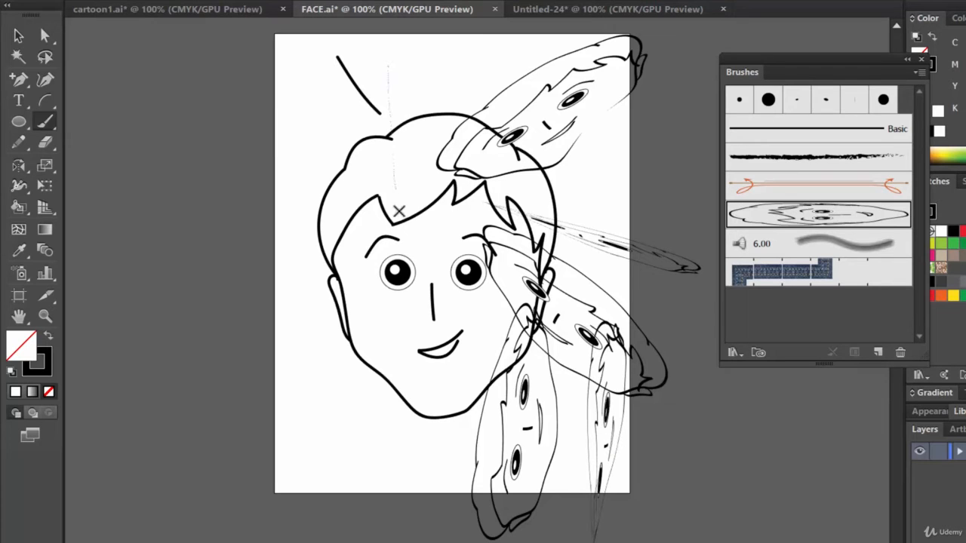
{"action": "left_click_drag", "start_coordinate": [275, 113], "coordinate": [505, 102]}
{"action": "left_click_drag", "start_coordinate": [318, 332], "coordinate": [319, 330]}
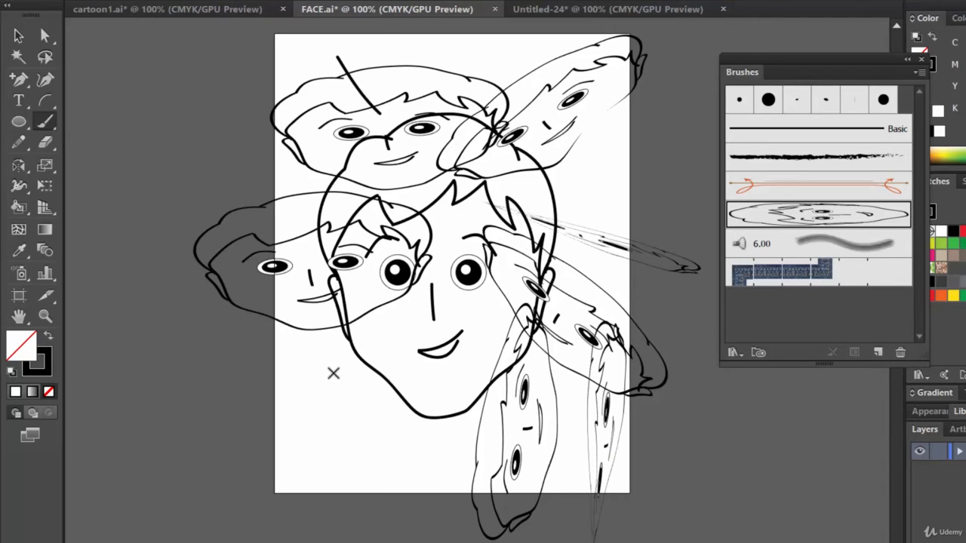
{"action": "left_click_drag", "start_coordinate": [334, 370], "coordinate": [354, 448]}
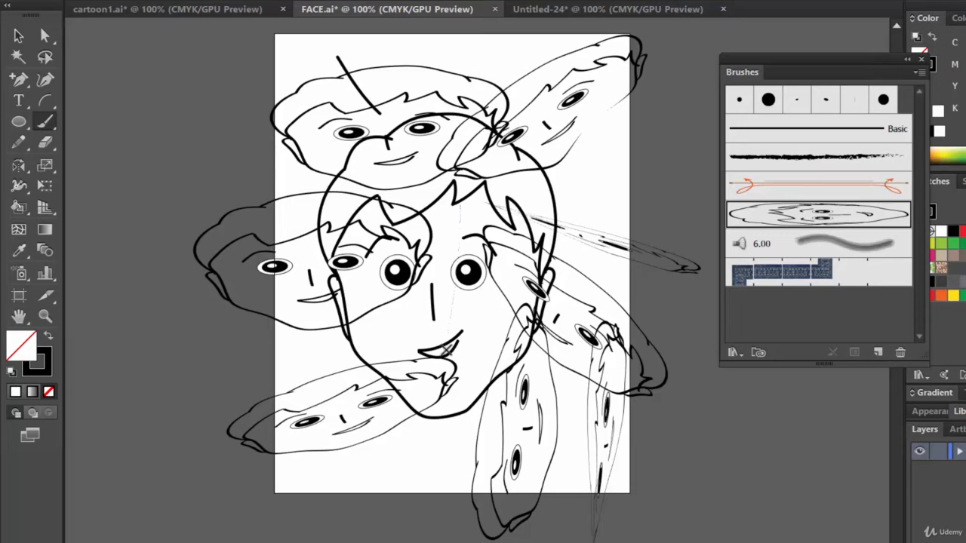
{"action": "left_click_drag", "start_coordinate": [445, 350], "coordinate": [442, 351]}
{"action": "left_click_drag", "start_coordinate": [504, 159], "coordinate": [506, 159]}
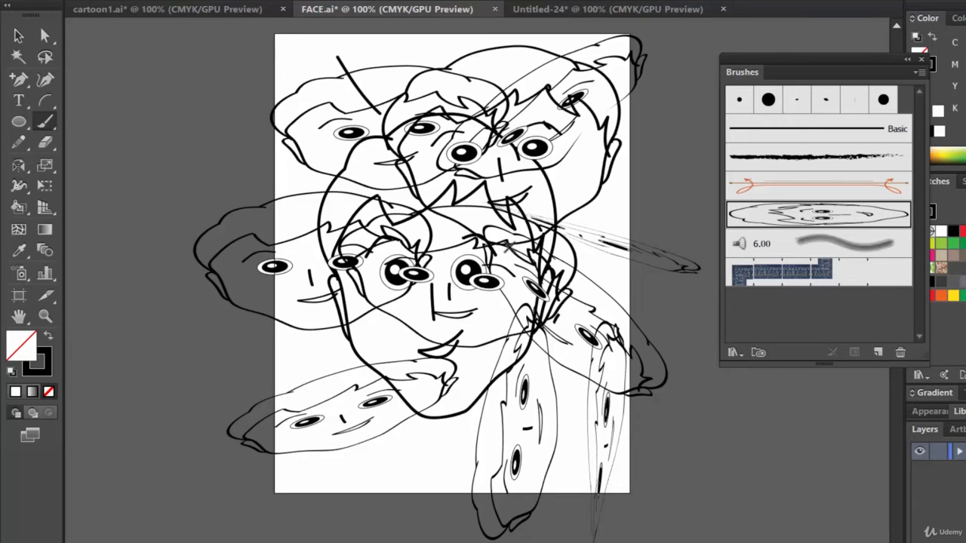
Set the face art brush's direction to bottom-to-top, apply it to the existing strokes, and paint a short downward stroke near the artboard's top
{"action": "double_click", "coordinate": [826, 215]}
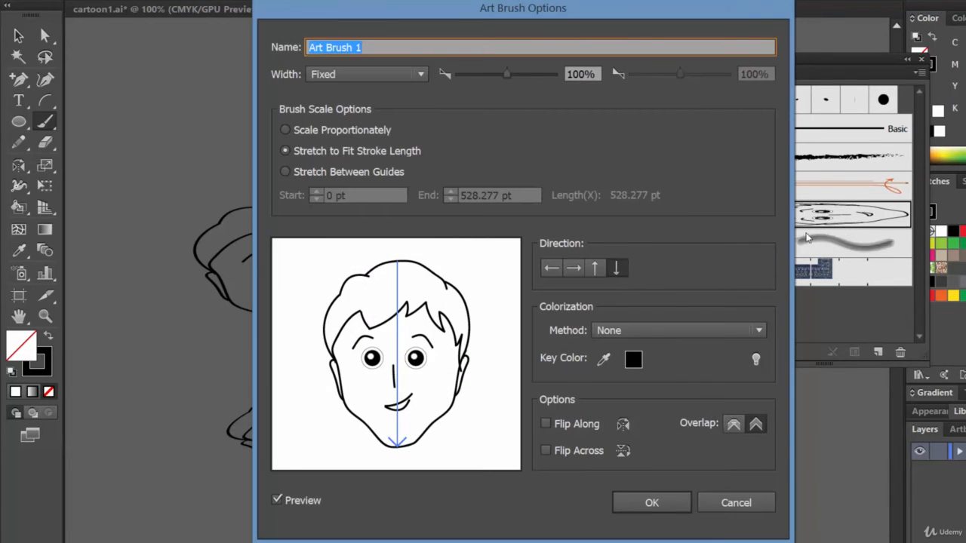
{"action": "left_click", "coordinate": [595, 272]}
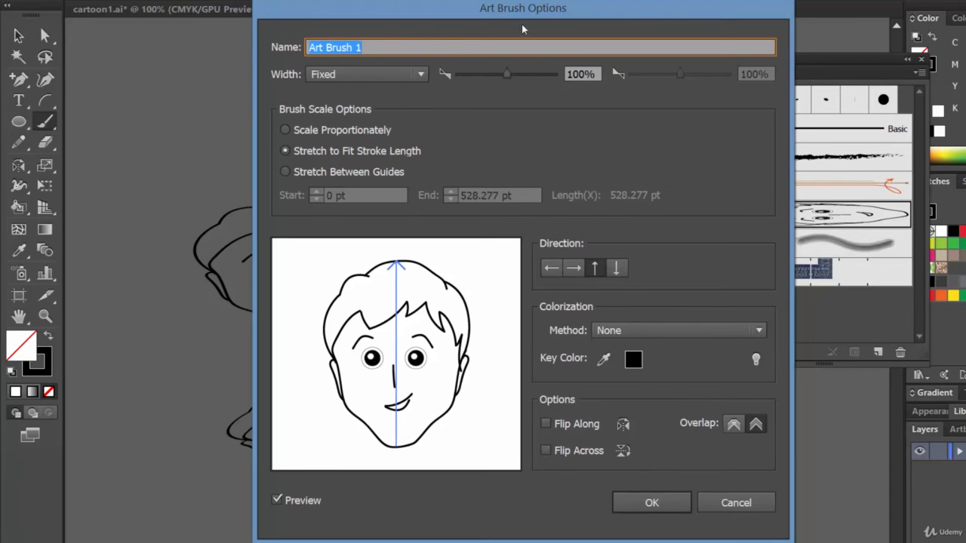
{"action": "left_click_drag", "start_coordinate": [521, 24], "coordinate": [832, 2]}
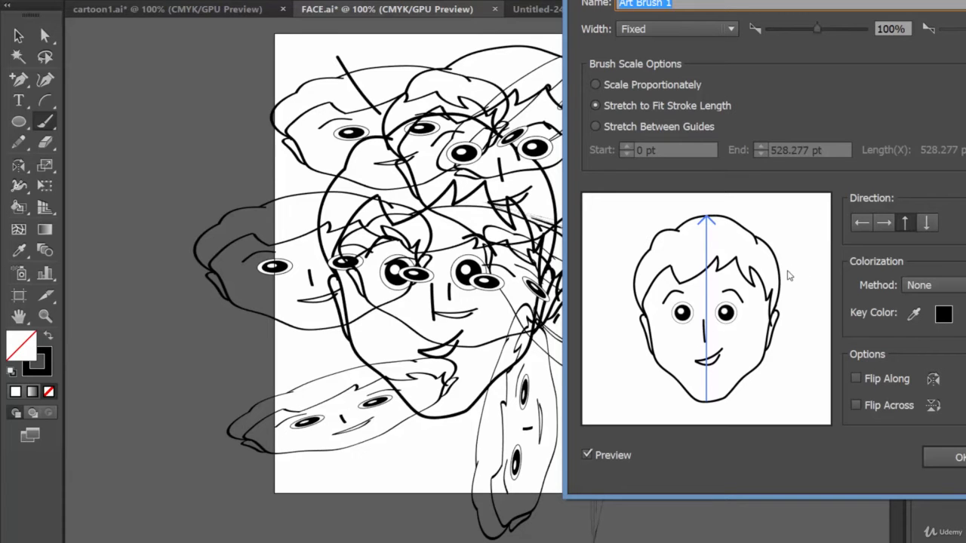
{"action": "left_click", "coordinate": [946, 457]}
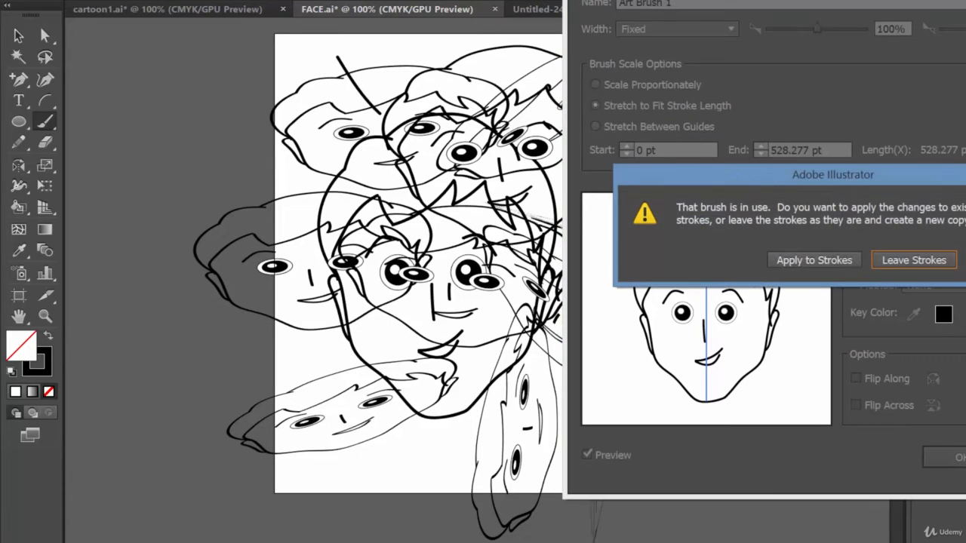
{"action": "left_click", "coordinate": [829, 261]}
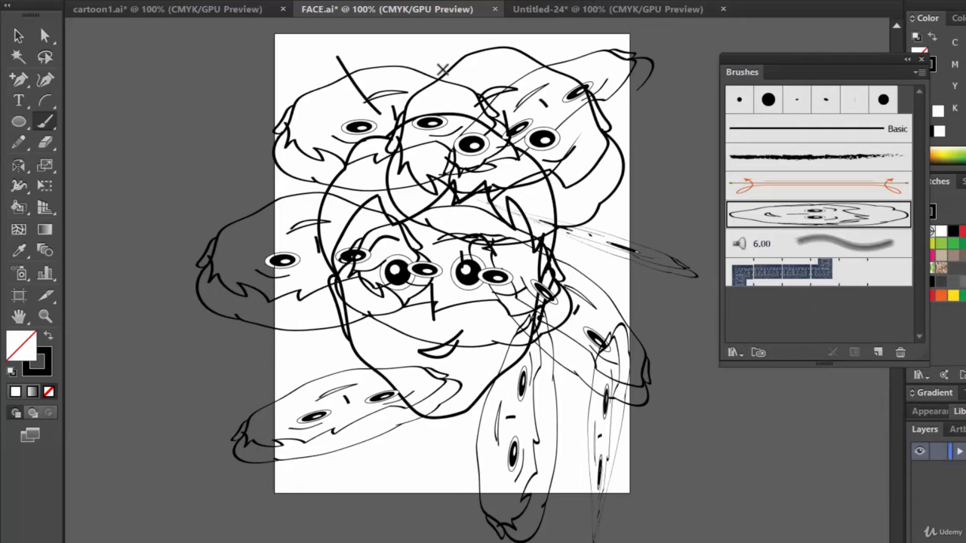
{"action": "left_click_drag", "start_coordinate": [422, 49], "coordinate": [418, 127]}
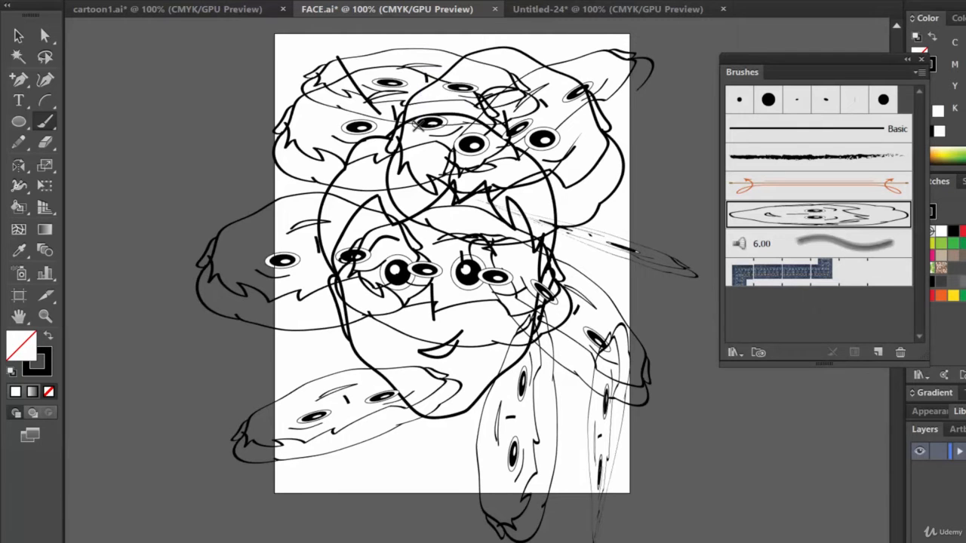
Set the face art brush's direction to top-to-bottom and apply the change to the existing strokes
{"action": "double_click", "coordinate": [823, 215]}
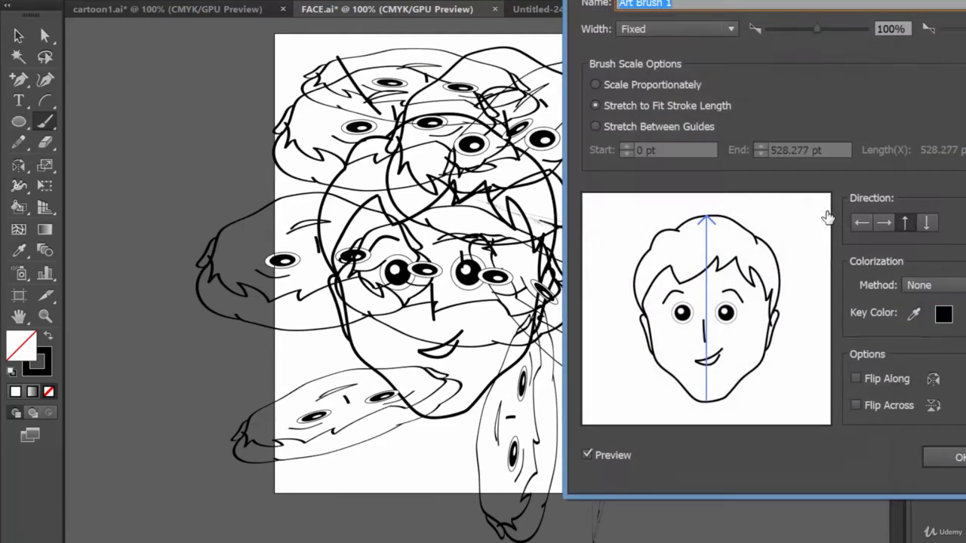
{"action": "left_click", "coordinate": [928, 224]}
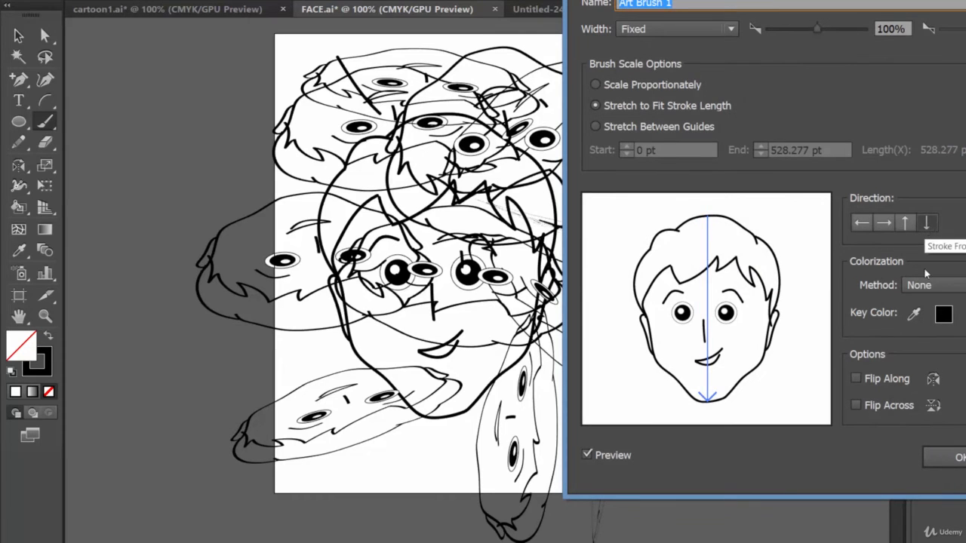
{"action": "left_click", "coordinate": [954, 457]}
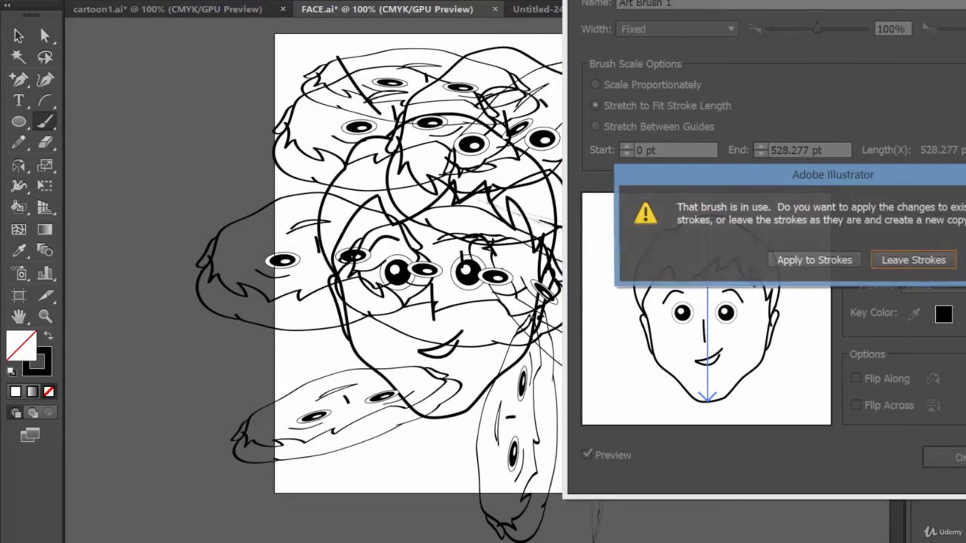
{"action": "left_click", "coordinate": [814, 260]}
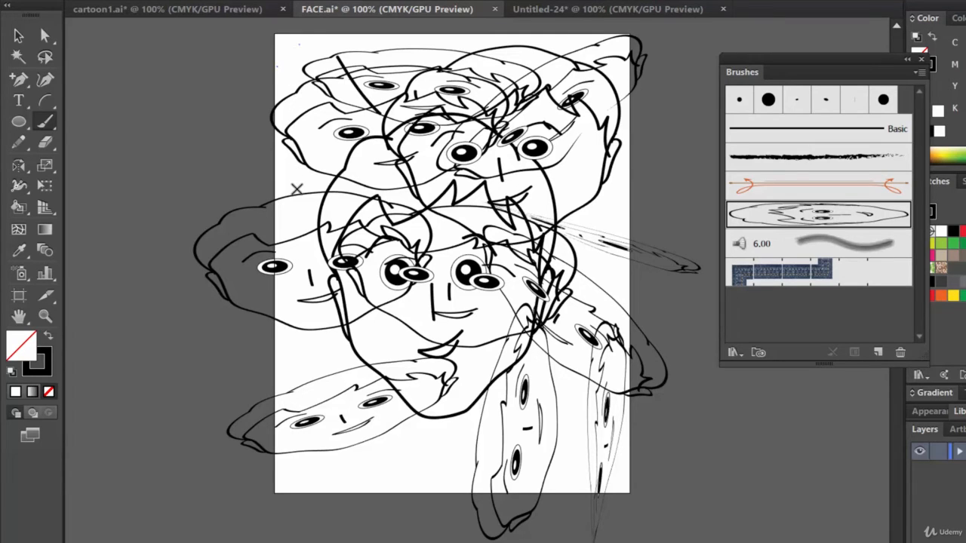
Paint further short strokes with the face art brush over the upper, middle and lower parts of the artboard
{"action": "left_click_drag", "start_coordinate": [297, 190], "coordinate": [353, 245]}
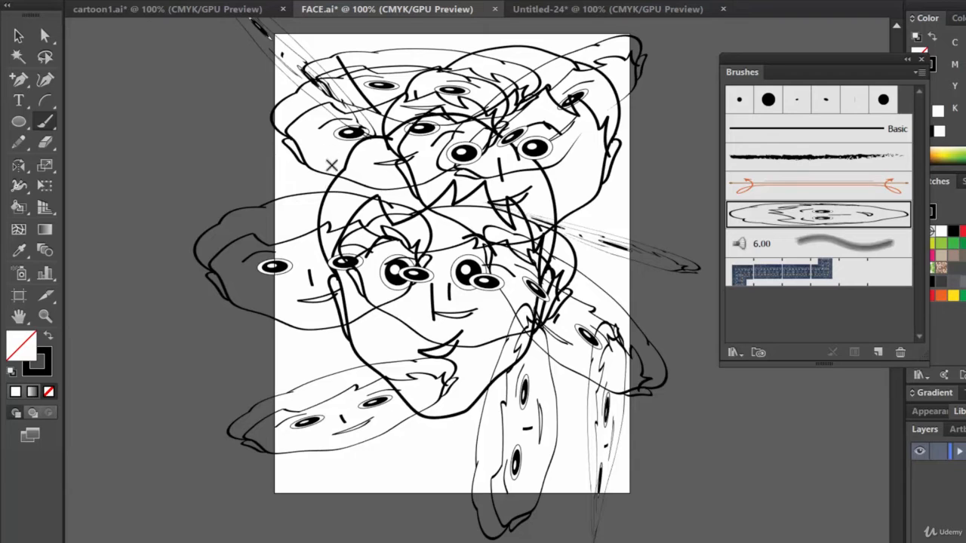
{"action": "mouse_move", "coordinate": [332, 164]}
{"action": "left_mouse_down"}
{"action": "mouse_move", "coordinate": [330, 243]}
{"action": "mouse_move", "coordinate": [353, 242]}
{"action": "mouse_move", "coordinate": [391, 264]}
{"action": "mouse_move", "coordinate": [393, 161]}
{"action": "mouse_move", "coordinate": [430, 98]}
{"action": "mouse_move", "coordinate": [424, 60]}
{"action": "mouse_move", "coordinate": [434, 175]}
{"action": "mouse_move", "coordinate": [471, 228]}
{"action": "mouse_move", "coordinate": [553, 168]}
{"action": "mouse_move", "coordinate": [565, 138]}
{"action": "mouse_move", "coordinate": [574, 303]}
{"action": "left_mouse_up"}
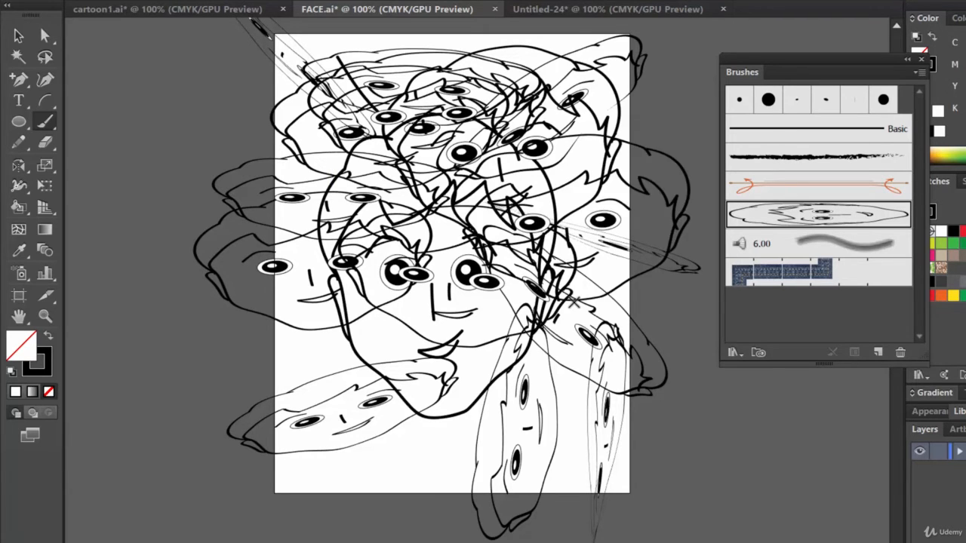
{"action": "left_click_drag", "start_coordinate": [443, 285], "coordinate": [446, 419]}
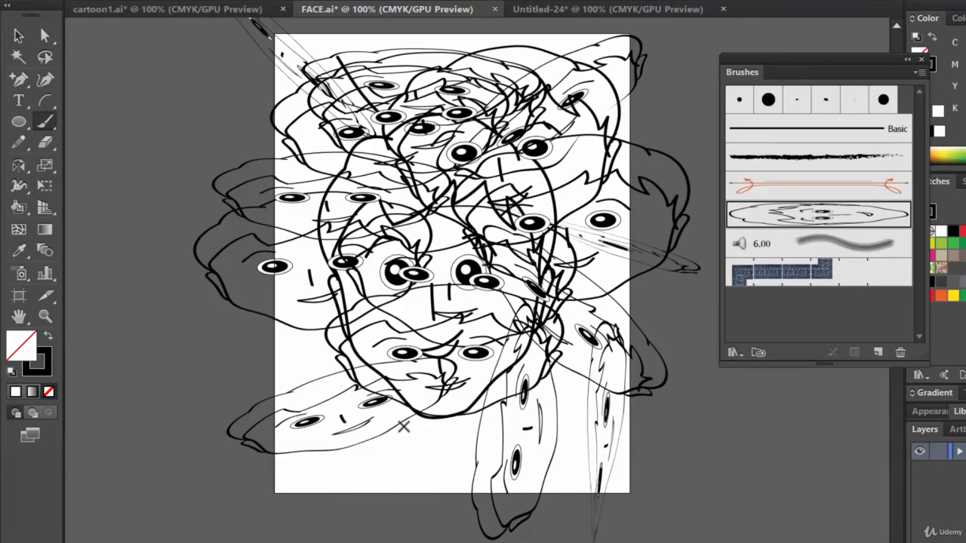
{"action": "left_click_drag", "start_coordinate": [339, 382], "coordinate": [361, 497]}
{"action": "left_click_drag", "start_coordinate": [494, 409], "coordinate": [534, 505]}
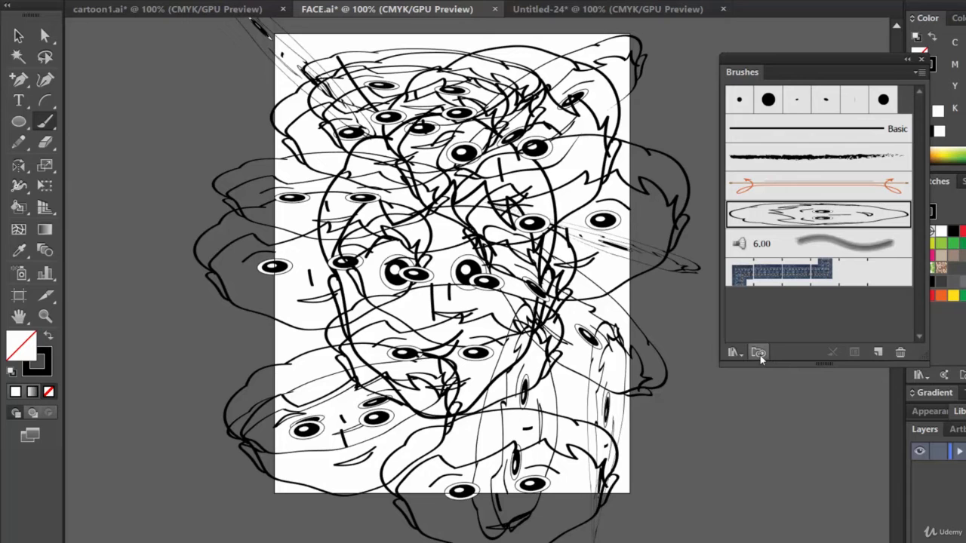
Examine the folder and file type offered for saving the brushes as a library, without saving
{"action": "left_click", "coordinate": [733, 353]}
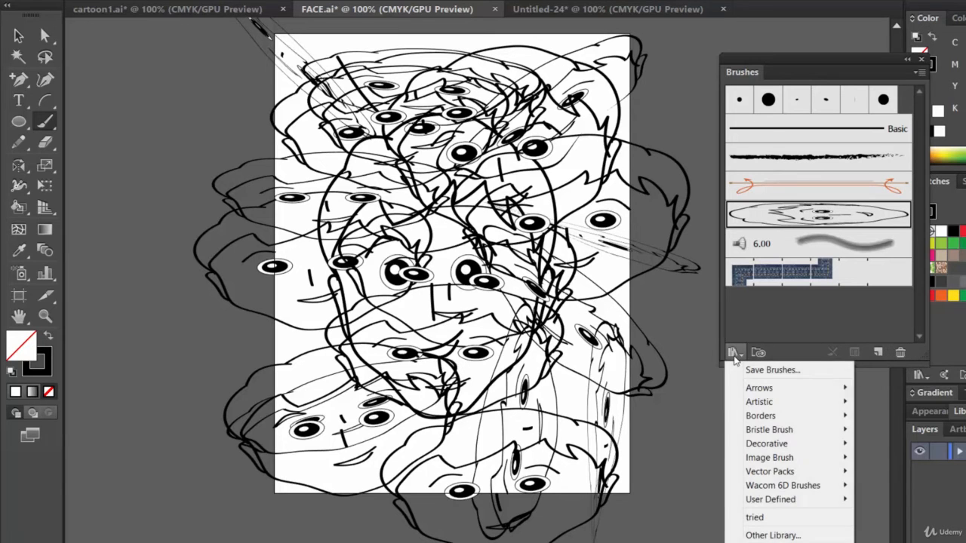
{"action": "left_click", "coordinate": [768, 370]}
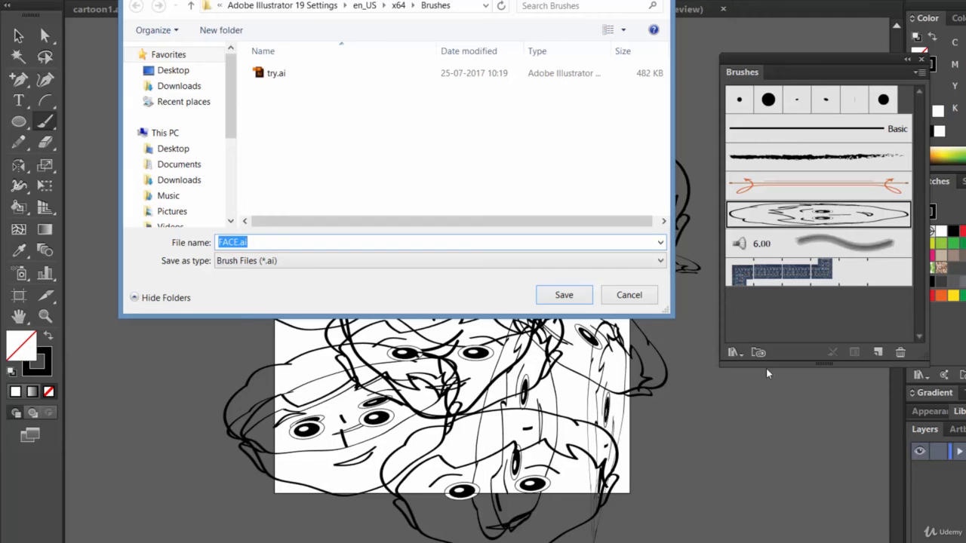
{"action": "left_click", "coordinate": [628, 298]}
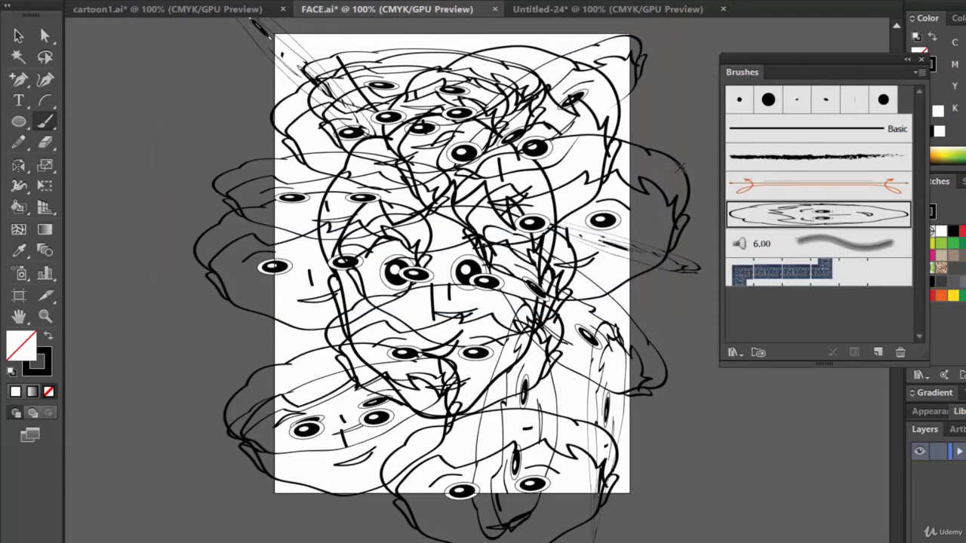
{"action": "left_click", "coordinate": [739, 353]}
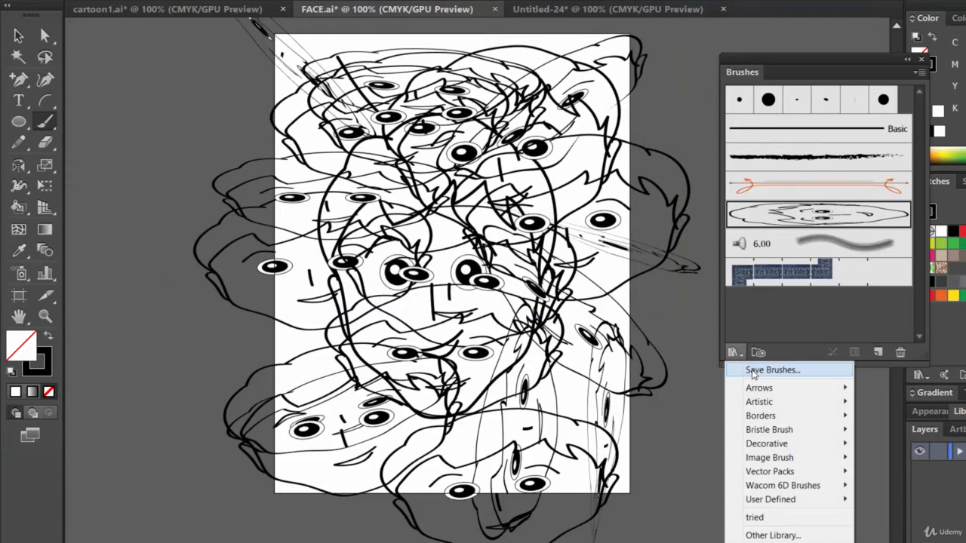
{"action": "left_click", "coordinate": [771, 370]}
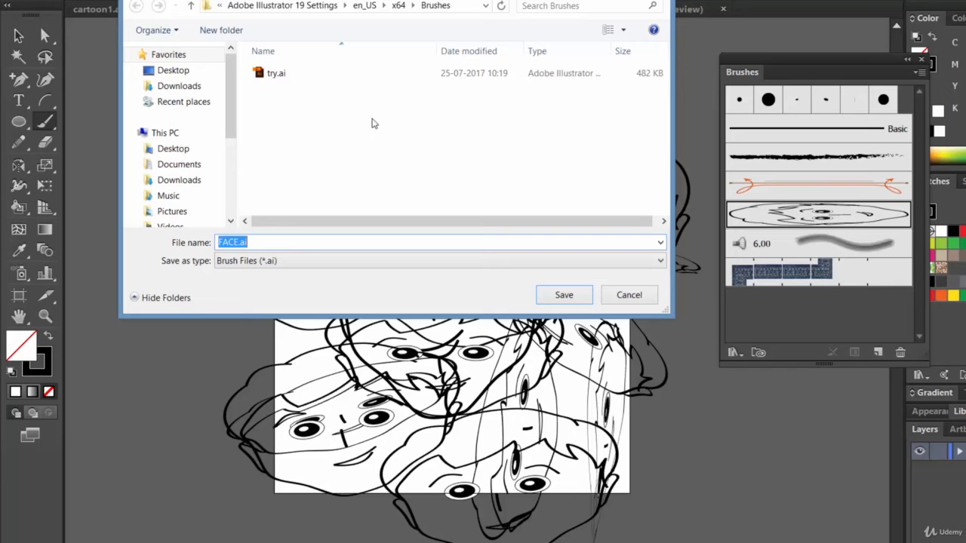
{"action": "left_click", "coordinate": [640, 299]}
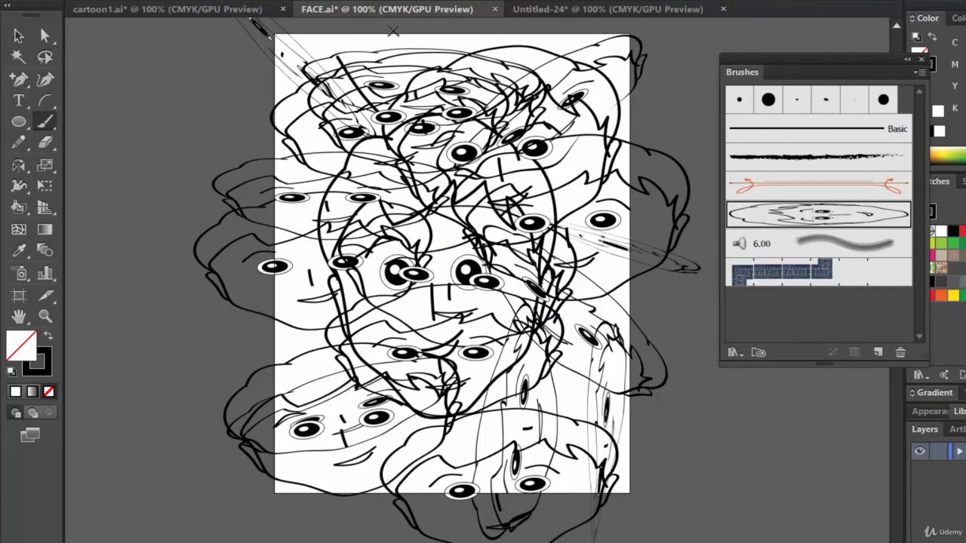
Switch to the Untitled-24 document containing the unfinished face outline
{"action": "left_click", "coordinate": [612, 11]}
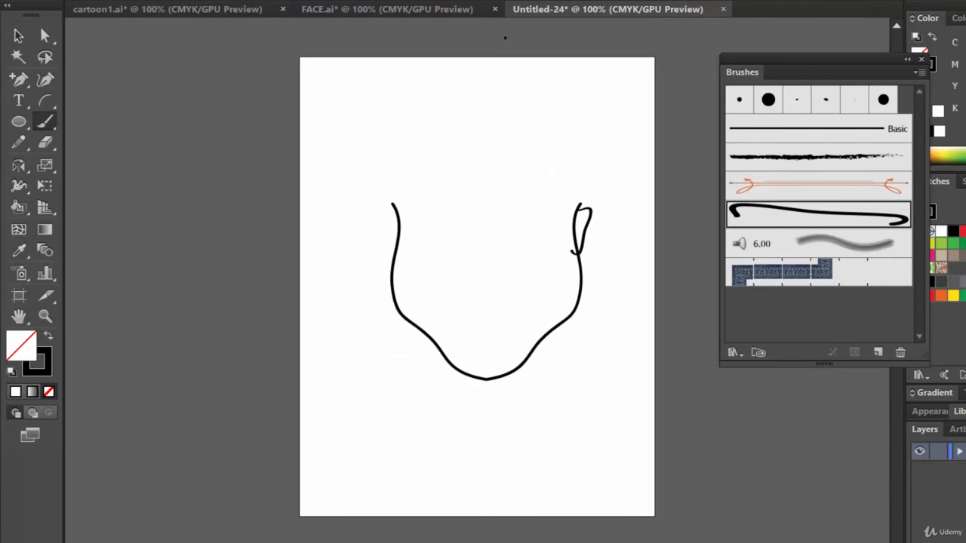
{"action": "left_click", "coordinate": [58, 0]}
{"action": "left_click", "coordinate": [72, 0]}
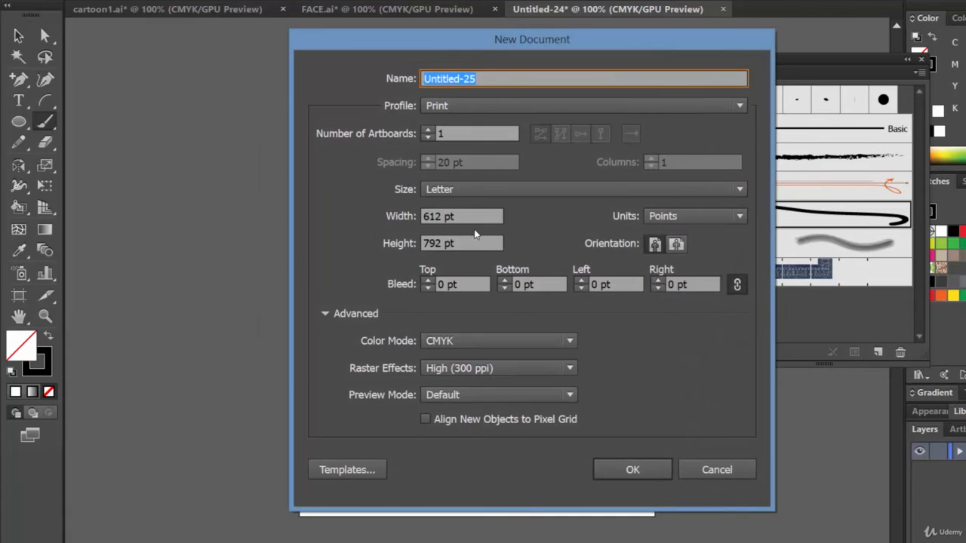
{"action": "left_click", "coordinate": [706, 478]}
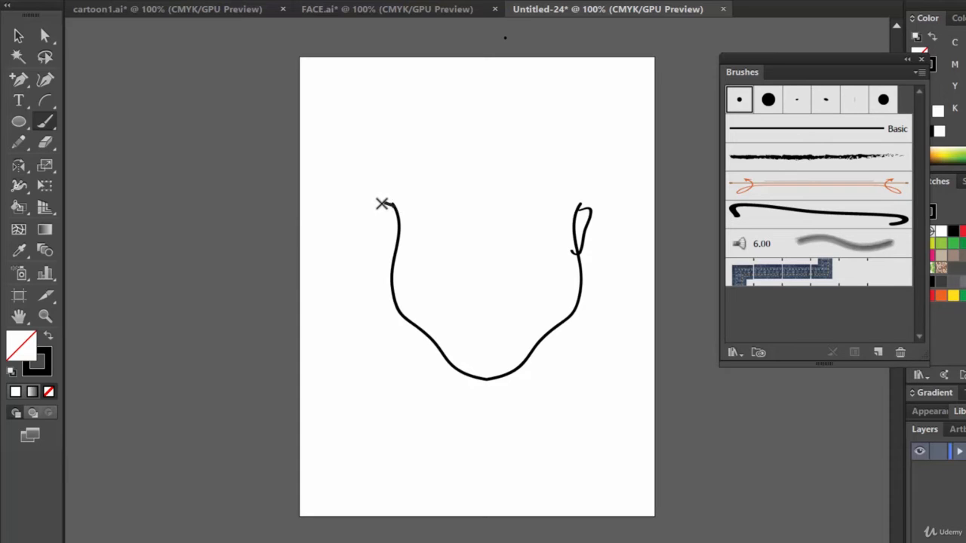
Paint the missing ear, the rounded outer hair outline and the jagged hairline across the forehead with the small round brush
{"action": "left_click_drag", "start_coordinate": [383, 204], "coordinate": [401, 267]}
{"action": "mouse_move", "coordinate": [382, 202]}
{"action": "left_mouse_down"}
{"action": "mouse_move", "coordinate": [391, 162]}
{"action": "mouse_move", "coordinate": [415, 151]}
{"action": "left_mouse_up"}
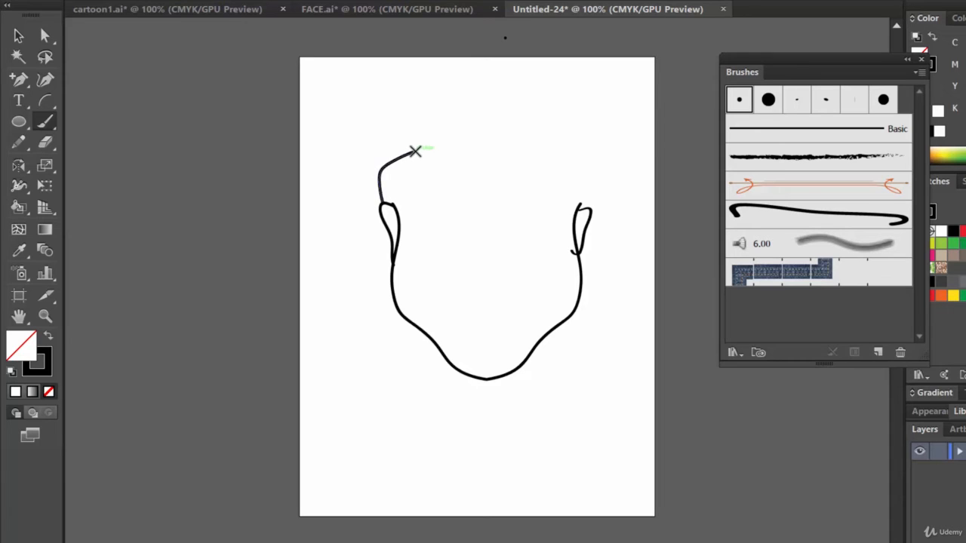
{"action": "key", "text": "ctrl+z"}
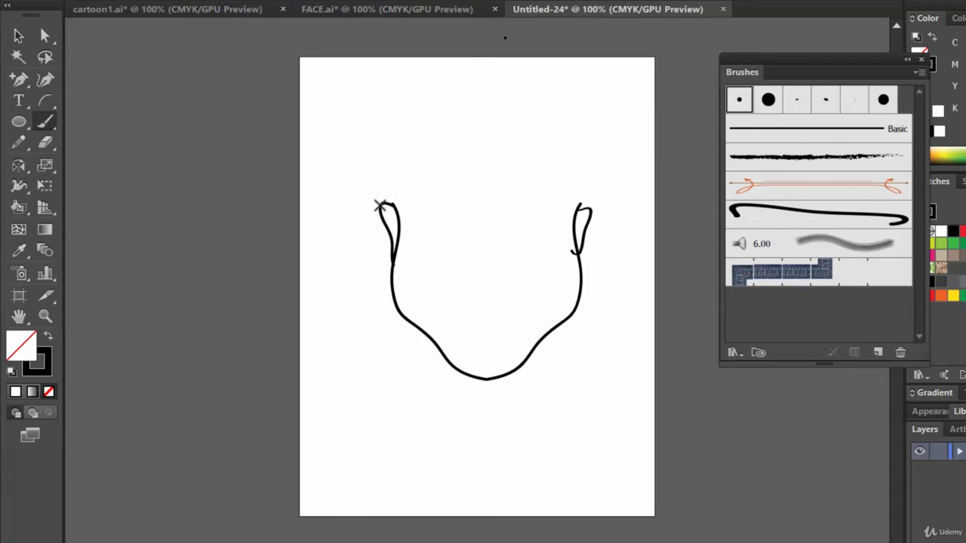
{"action": "mouse_move", "coordinate": [381, 203]}
{"action": "left_mouse_down"}
{"action": "mouse_move", "coordinate": [404, 142]}
{"action": "mouse_move", "coordinate": [474, 100]}
{"action": "mouse_move", "coordinate": [560, 134]}
{"action": "mouse_move", "coordinate": [590, 163]}
{"action": "mouse_move", "coordinate": [592, 212]}
{"action": "left_mouse_up"}
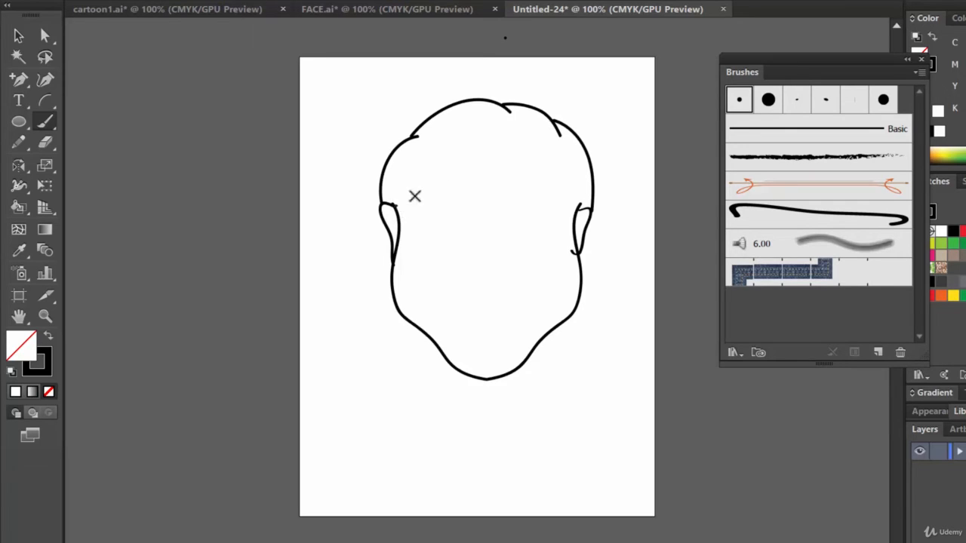
{"action": "mouse_move", "coordinate": [395, 205]}
{"action": "left_mouse_down"}
{"action": "mouse_move", "coordinate": [449, 150]}
{"action": "mouse_move", "coordinate": [473, 166]}
{"action": "mouse_move", "coordinate": [496, 137]}
{"action": "mouse_move", "coordinate": [493, 175]}
{"action": "mouse_move", "coordinate": [520, 154]}
{"action": "mouse_move", "coordinate": [531, 126]}
{"action": "mouse_move", "coordinate": [562, 168]}
{"action": "mouse_move", "coordinate": [540, 176]}
{"action": "mouse_move", "coordinate": [545, 163]}
{"action": "mouse_move", "coordinate": [578, 209]}
{"action": "left_mouse_up"}
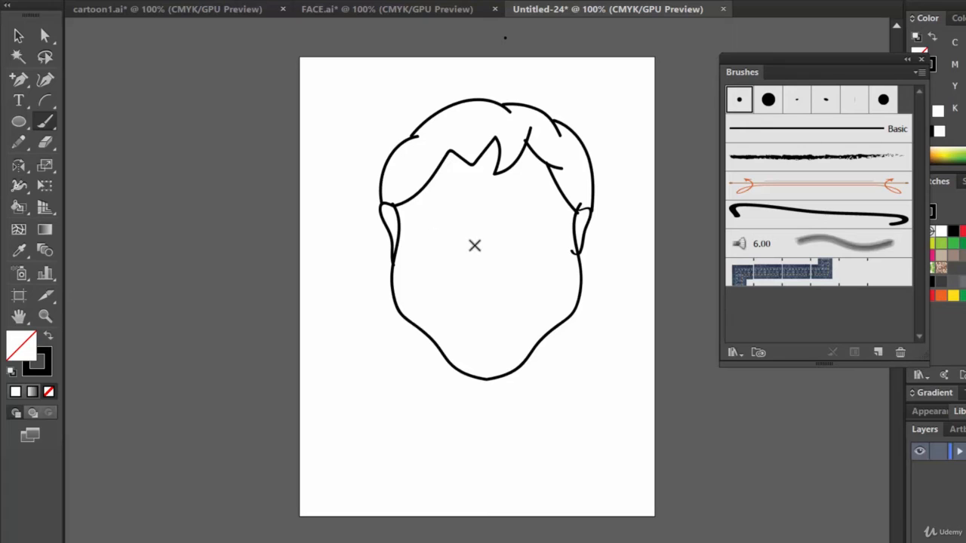
Paint a short vertical nose line in the middle of the face, undoing the trial mouth stroke below it
{"action": "left_click", "coordinate": [19, 120]}
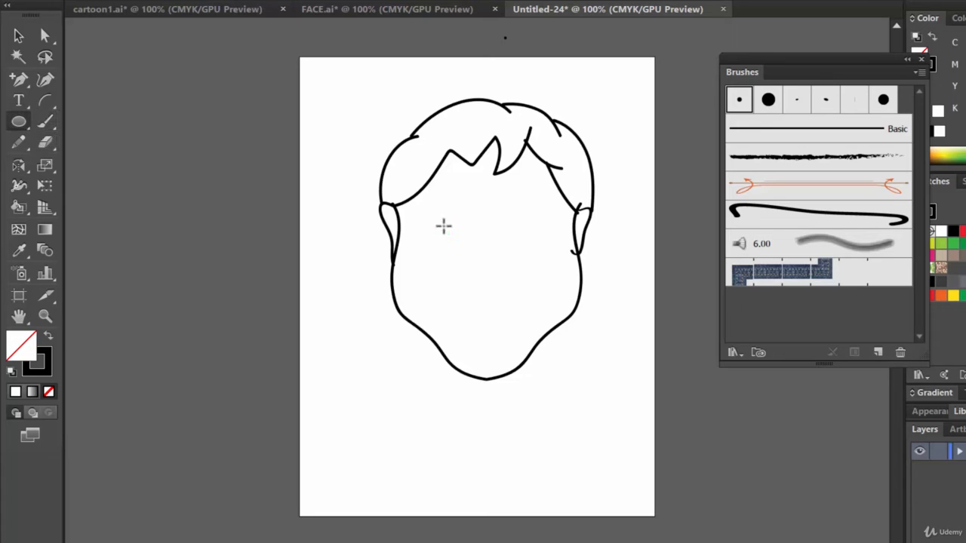
{"action": "key", "text": "b"}
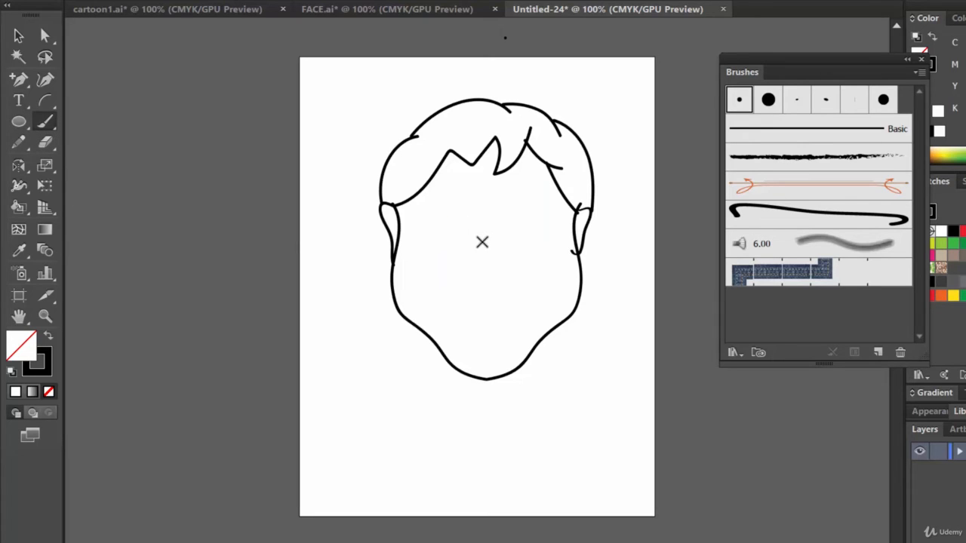
{"action": "mouse_move", "coordinate": [482, 237]}
{"action": "left_mouse_down"}
{"action": "mouse_move", "coordinate": [481, 326]}
{"action": "mouse_move", "coordinate": [515, 300]}
{"action": "left_mouse_up"}
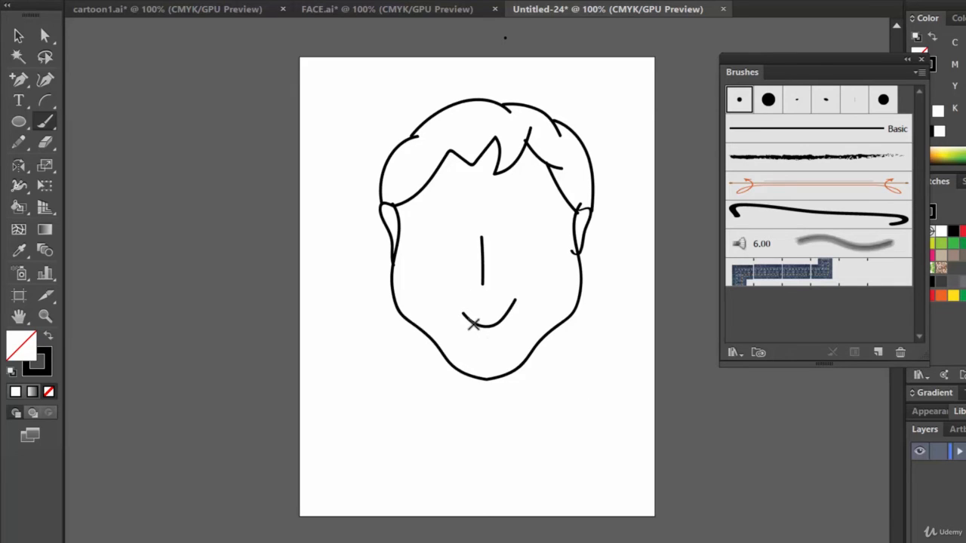
{"action": "key", "text": "ctrl+z"}
{"action": "left_click_drag", "start_coordinate": [482, 321], "coordinate": [516, 290]}
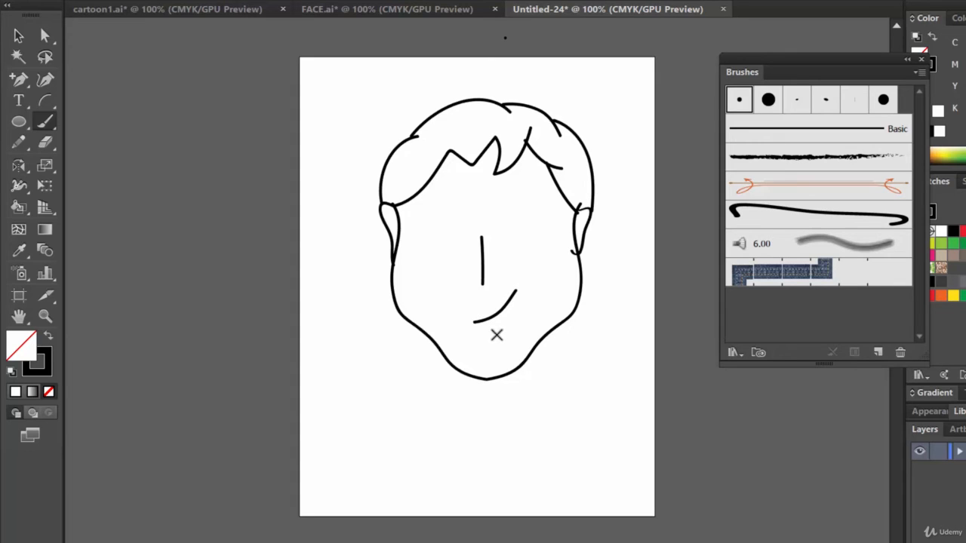
{"action": "mouse_move", "coordinate": [472, 322]}
{"action": "left_mouse_down"}
{"action": "mouse_move", "coordinate": [487, 334]}
{"action": "mouse_move", "coordinate": [510, 305]}
{"action": "left_mouse_up"}
{"action": "key", "text": "ctrl+z"}
{"action": "left_click_drag", "start_coordinate": [479, 335], "coordinate": [525, 282]}
{"action": "key", "text": "ctrl+z"}
{"action": "key", "text": "ctrl+z"}
{"action": "key", "text": "ctrl+z"}
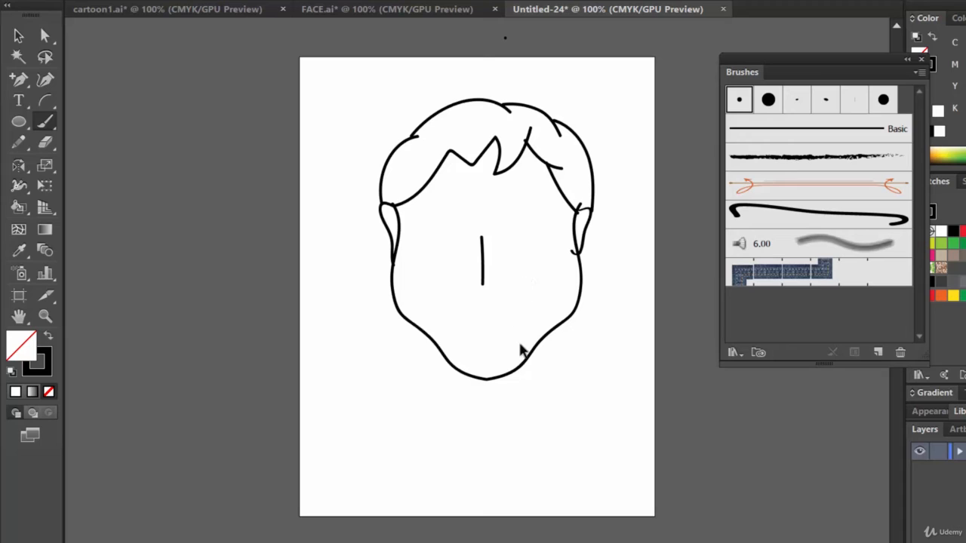
Paint a slanted smile curve below the nose with a shorter V-shaped lower lip beneath it
{"action": "left_click_drag", "start_coordinate": [470, 317], "coordinate": [518, 277]}
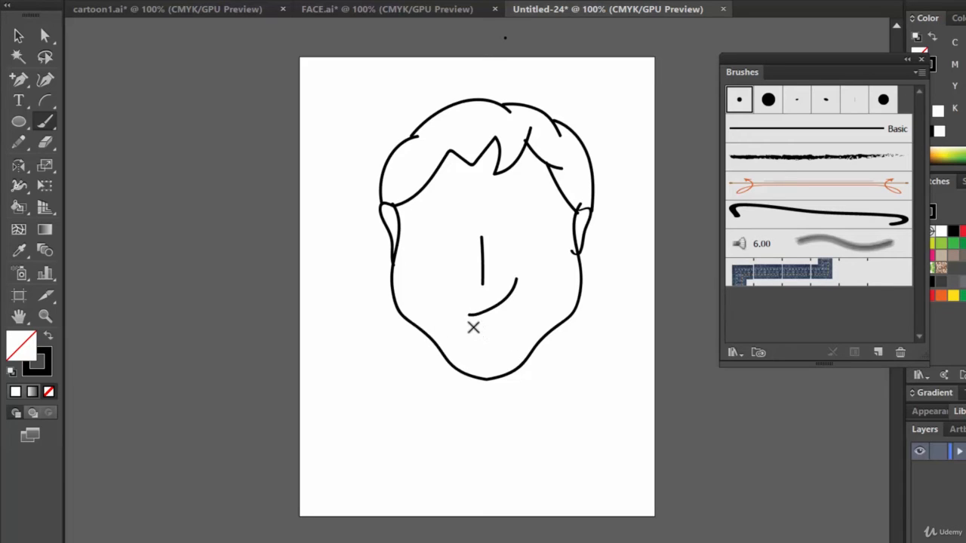
{"action": "left_click_drag", "start_coordinate": [470, 315], "coordinate": [510, 311]}
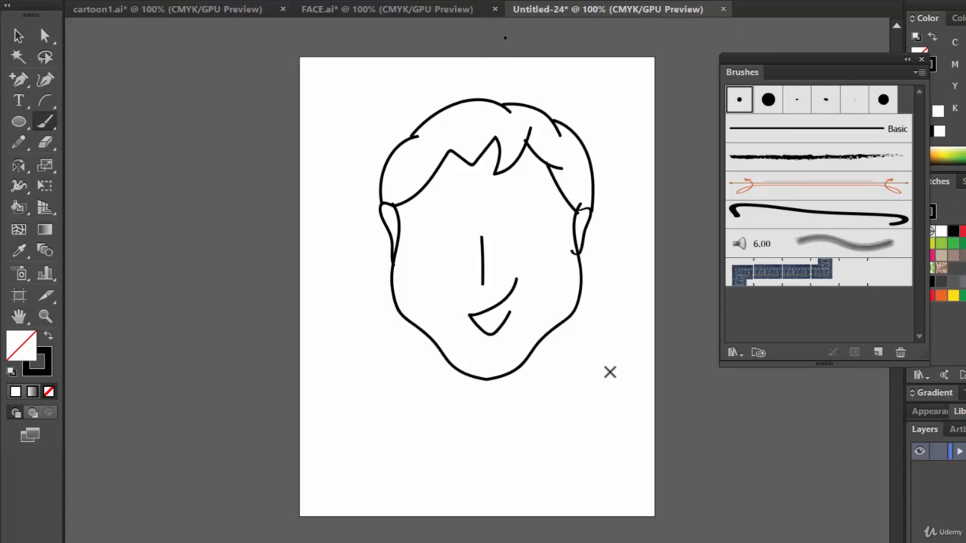
Draw a small circle for an eye between the nose and the newly painted ear, and fill it white
{"action": "left_click", "coordinate": [19, 122]}
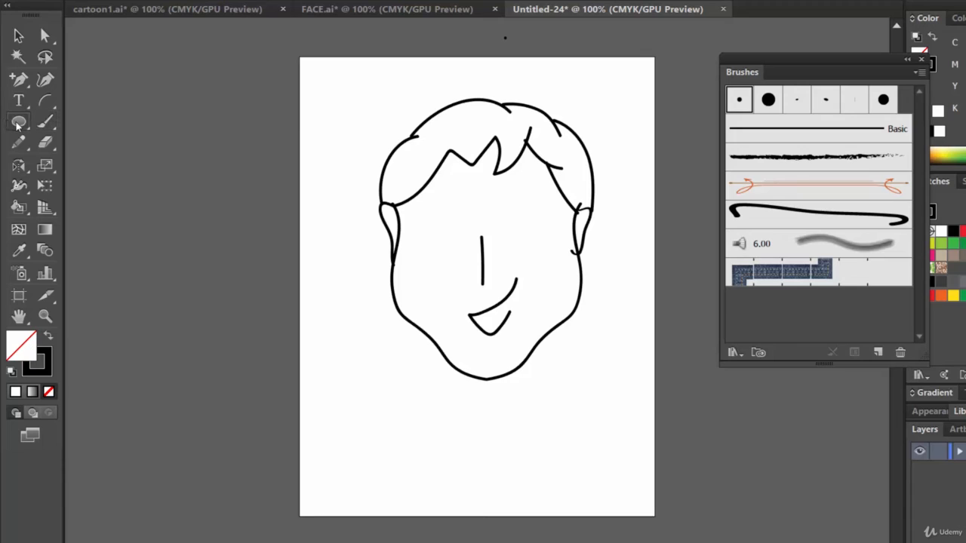
{"action": "left_click_drag", "start_coordinate": [425, 221], "coordinate": [445, 255]}
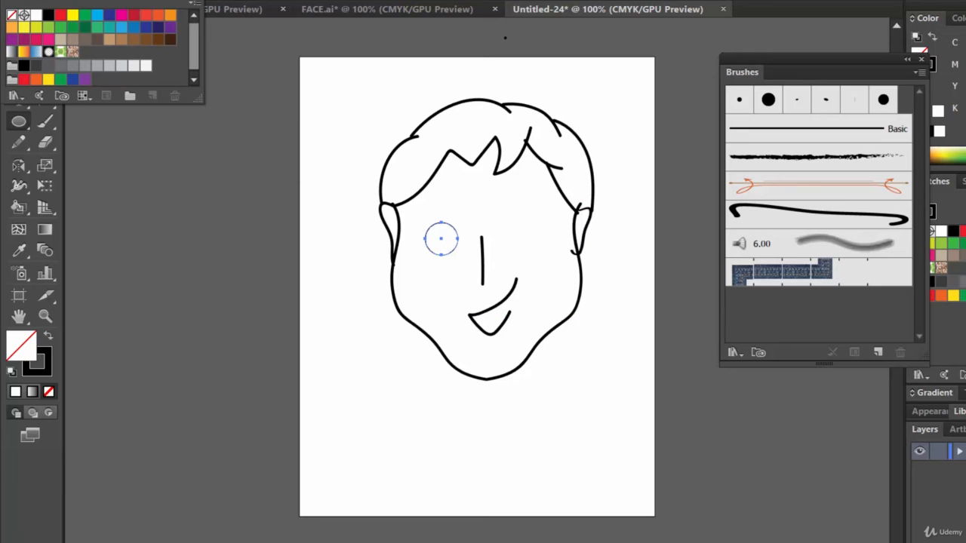
{"action": "left_click", "coordinate": [36, 14]}
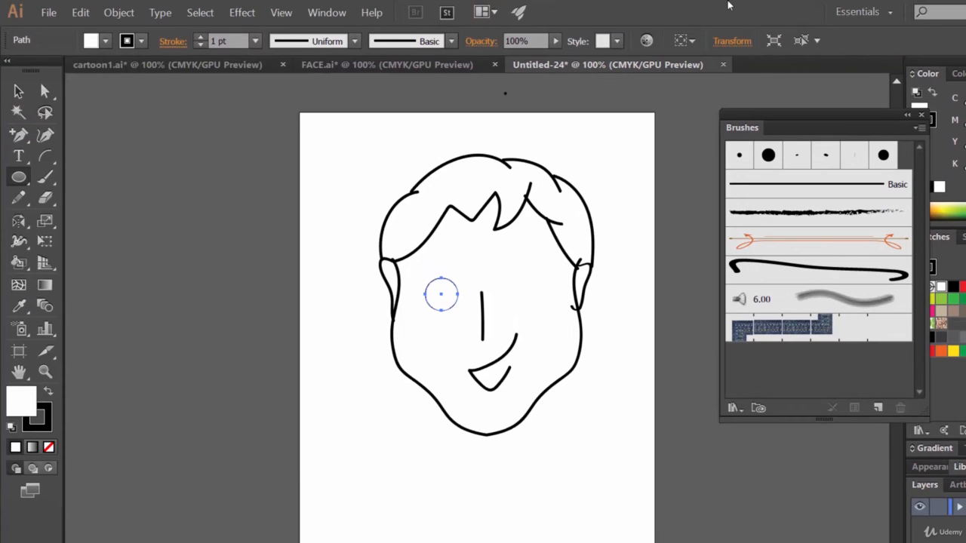
Copy the white eye circle and paste the copy directly in front of it
{"action": "left_click", "coordinate": [18, 91]}
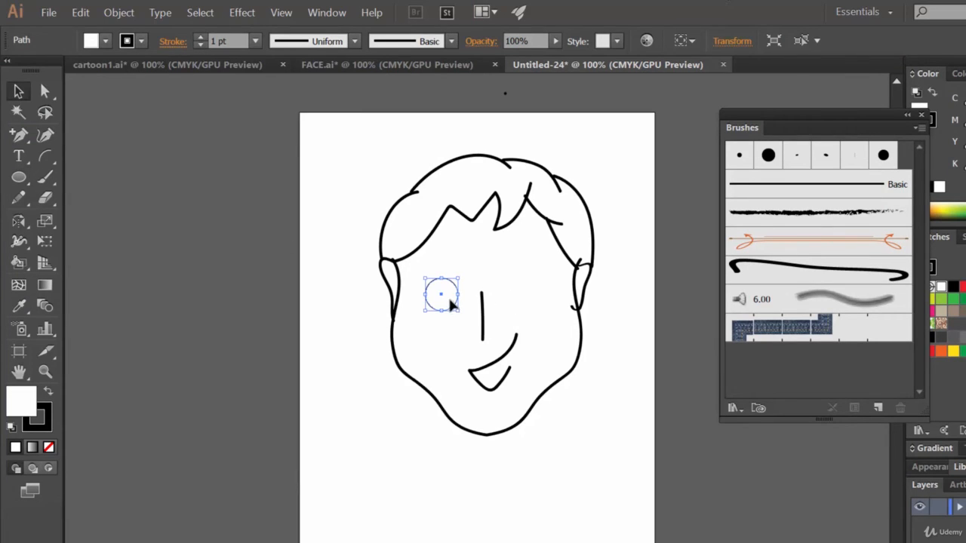
{"action": "left_click", "coordinate": [80, 17]}
{"action": "left_click", "coordinate": [97, 75]}
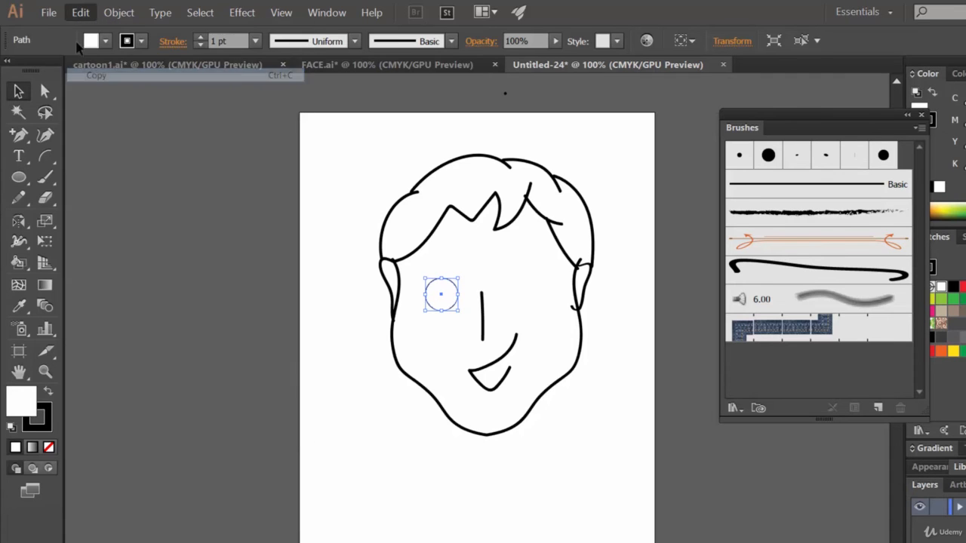
{"action": "left_click", "coordinate": [79, 13]}
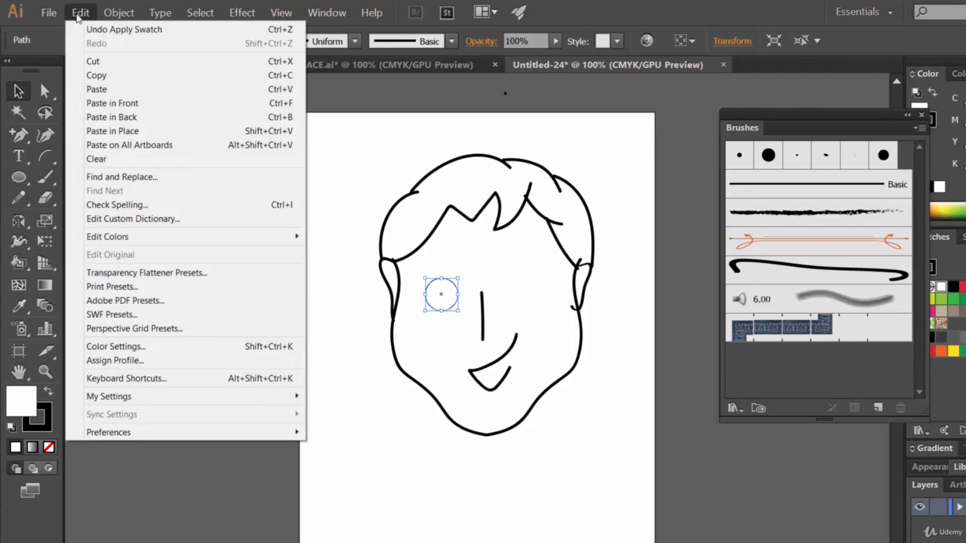
{"action": "left_click", "coordinate": [112, 102]}
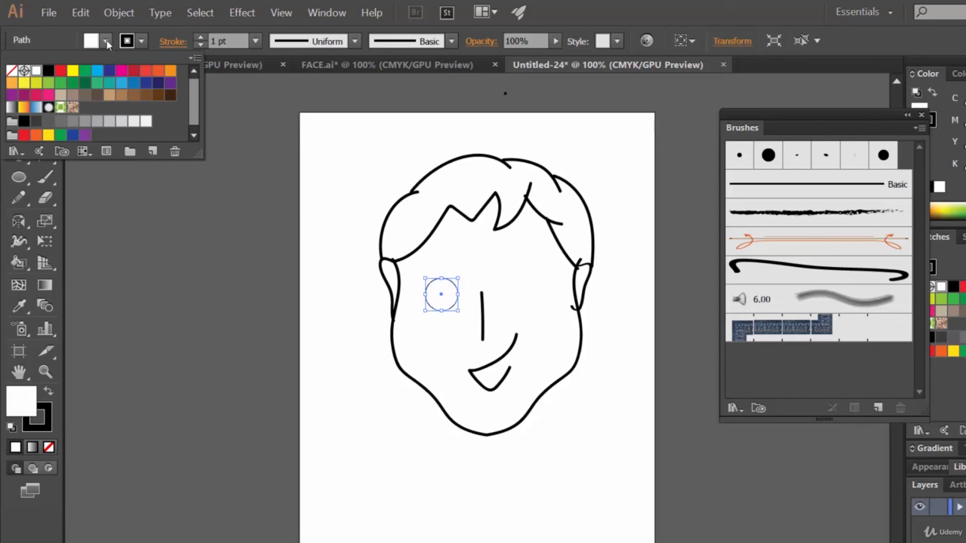
Fill the pasted circle with black, remove its stroke, and shrink it about its center to form the pupil
{"action": "left_click", "coordinate": [48, 71]}
{"action": "left_click", "coordinate": [141, 42]}
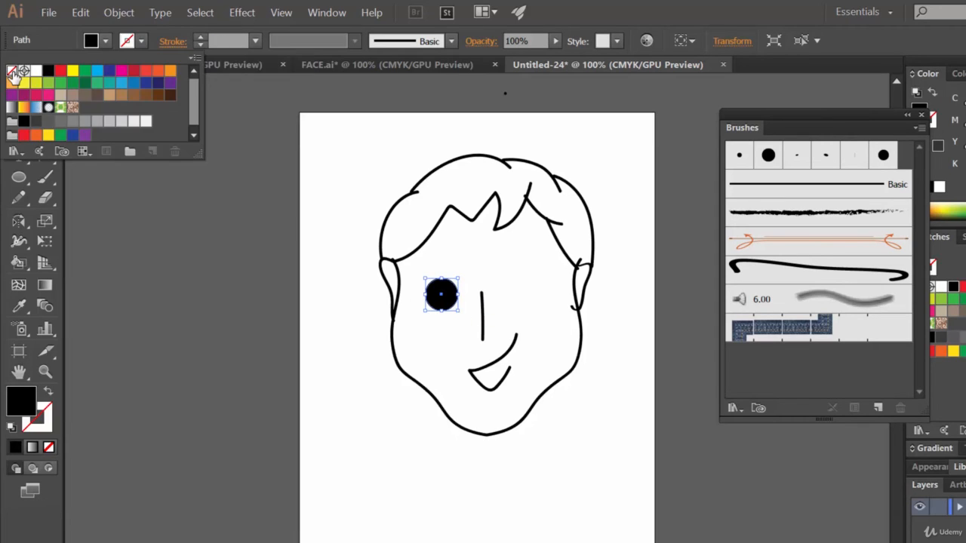
{"action": "left_click", "coordinate": [19, 75]}
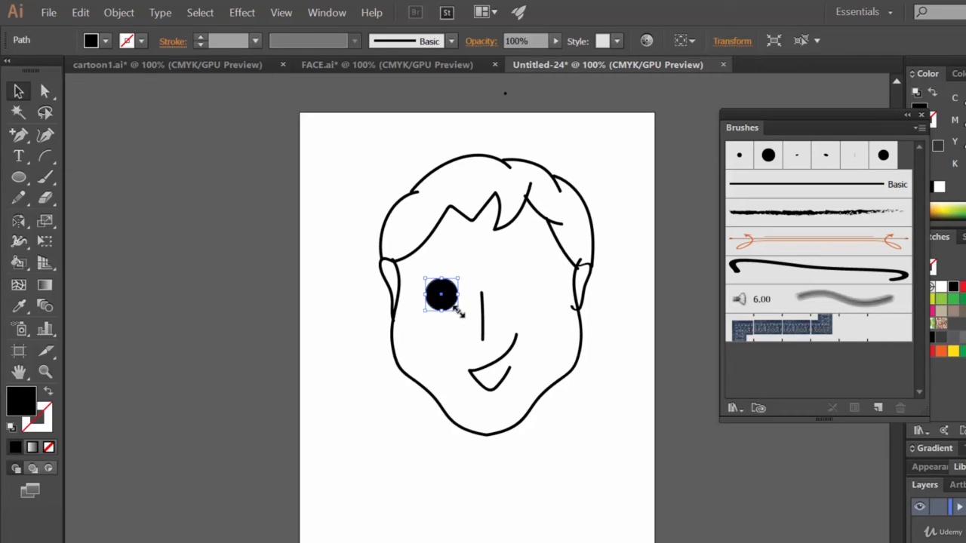
{"action": "left_click_drag", "start_coordinate": [456, 310], "coordinate": [456, 307]}
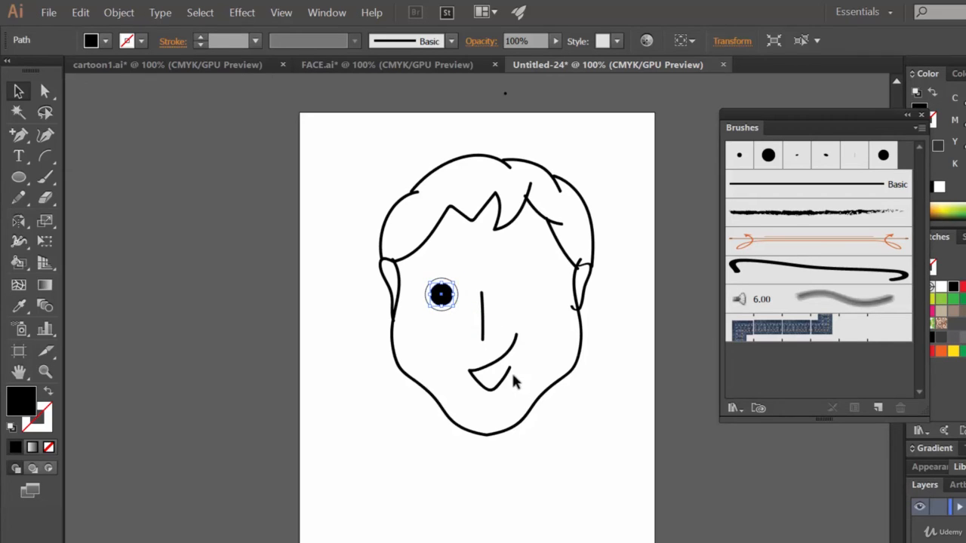
Duplicate the black pupil in front of itself, fill the copy white, and shrink it toward the pupil's upper-left edge
{"action": "left_click", "coordinate": [461, 340]}
{"action": "left_click", "coordinate": [446, 300]}
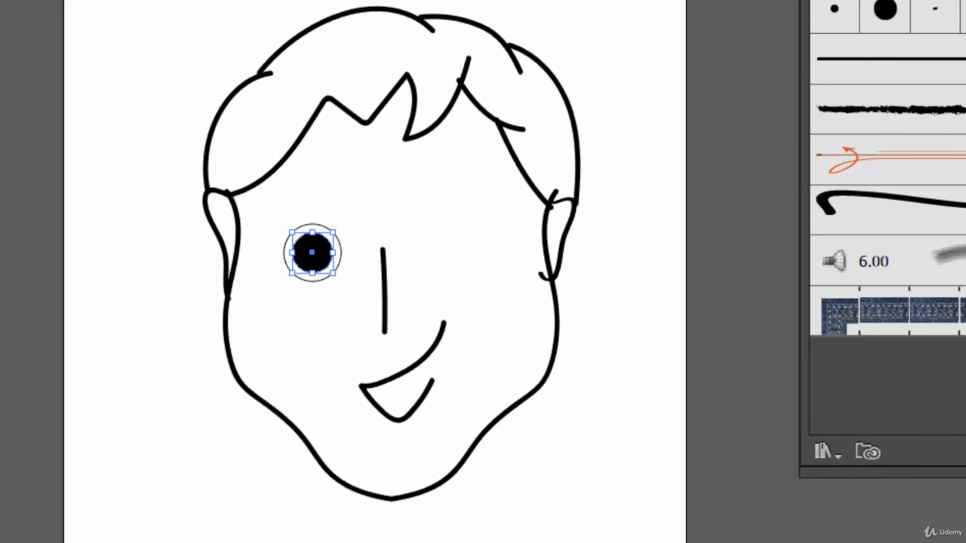
{"action": "key", "text": "slash"}
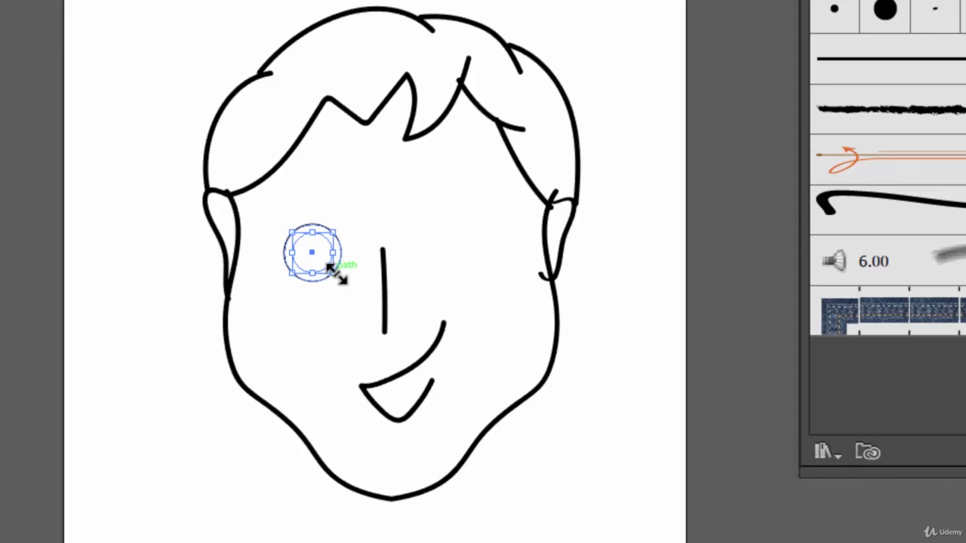
{"action": "left_click_drag", "start_coordinate": [333, 272], "coordinate": [329, 263]}
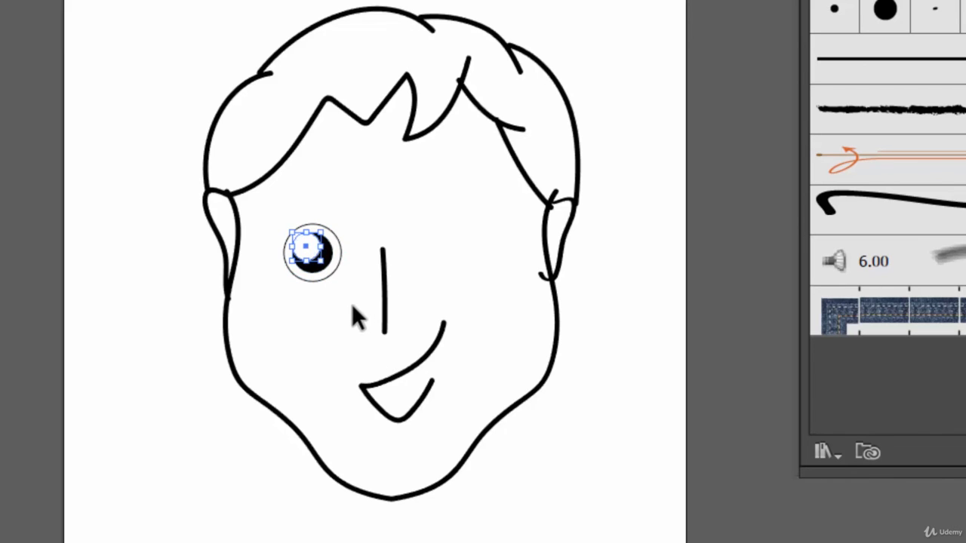
{"action": "left_click", "coordinate": [356, 317]}
{"action": "left_click", "coordinate": [304, 246]}
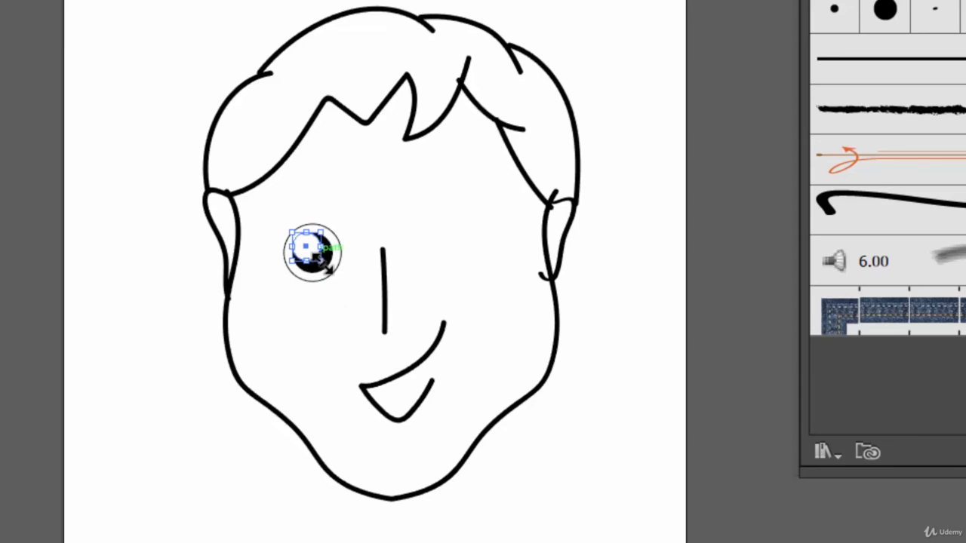
Shrink the white highlight circle further and place it fully inside the upper-left part of the pupil
{"action": "key", "text": "ctrl+plus"}
{"action": "key", "text": "ctrl+plus"}
{"action": "key", "text": "ctrl+plus"}
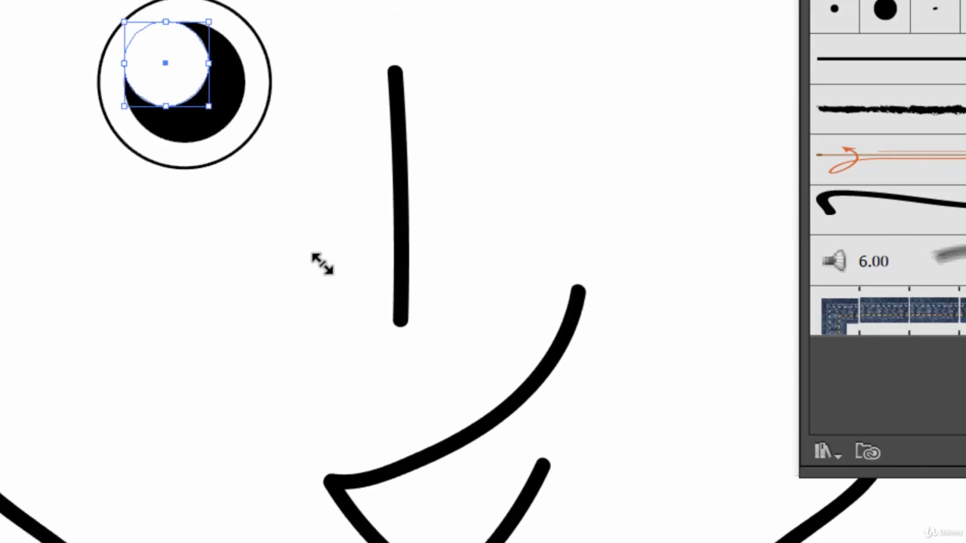
{"action": "left_click_drag", "start_coordinate": [208, 106], "coordinate": [182, 89]}
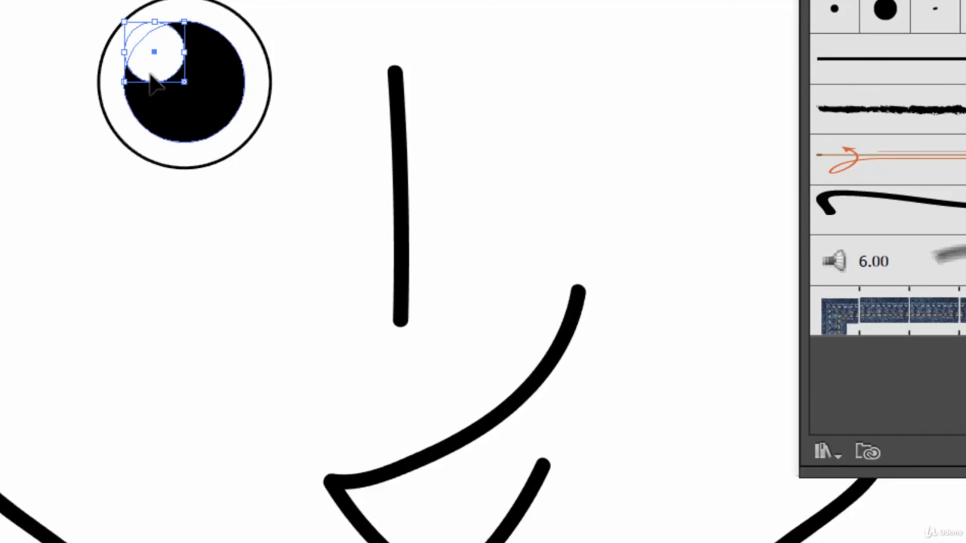
{"action": "left_click_drag", "start_coordinate": [172, 56], "coordinate": [190, 91]}
{"action": "left_click", "coordinate": [329, 198]}
{"action": "left_click", "coordinate": [280, 215]}
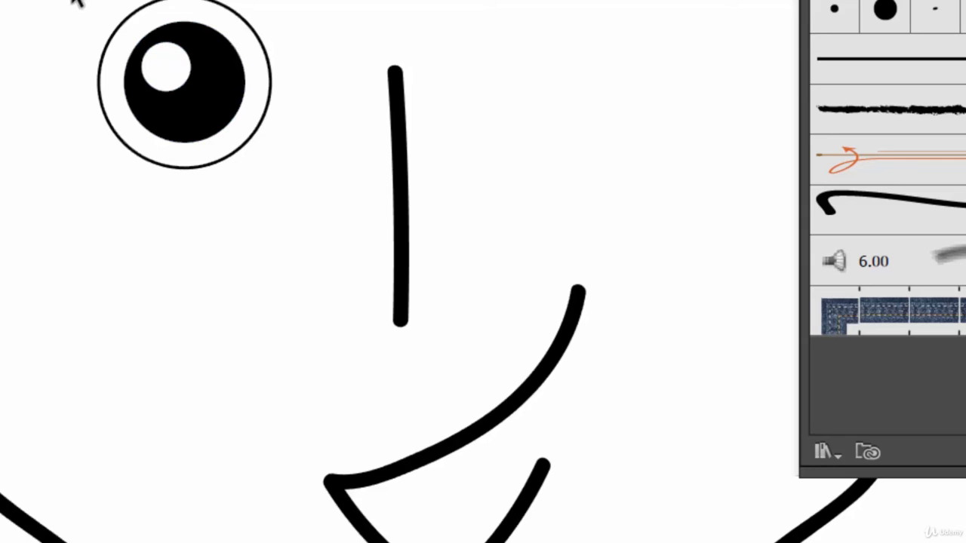
Select the whole eye with its pupil and highlight, and duplicate it straight across to the opposite side of the nose
{"action": "left_click_drag", "start_coordinate": [70, 2], "coordinate": [298, 230]}
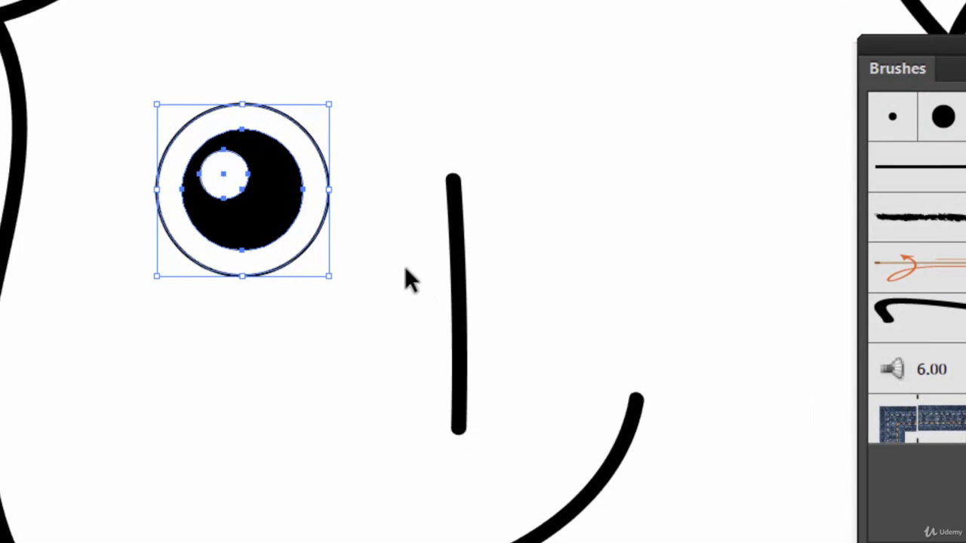
{"action": "left_click_drag", "start_coordinate": [280, 225], "coordinate": [751, 220]}
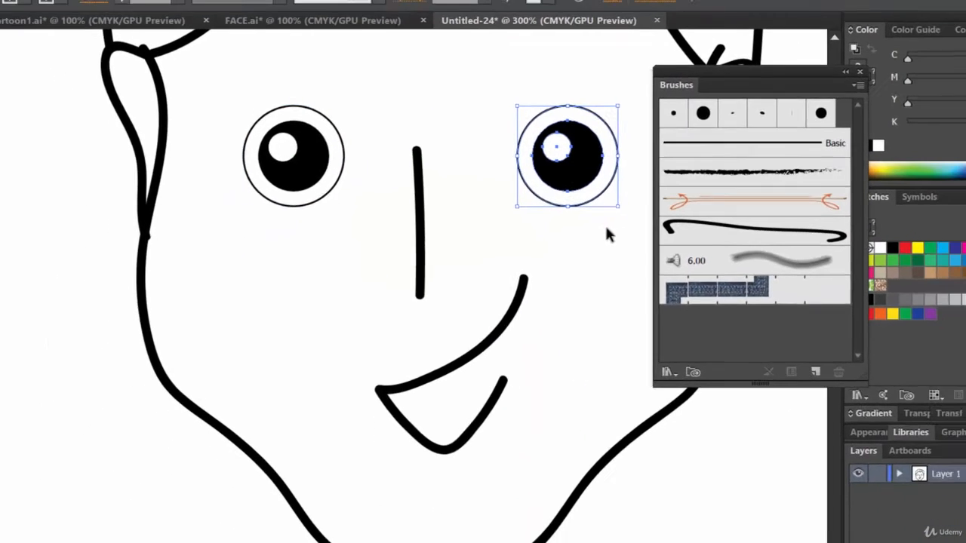
{"action": "left_click", "coordinate": [603, 274]}
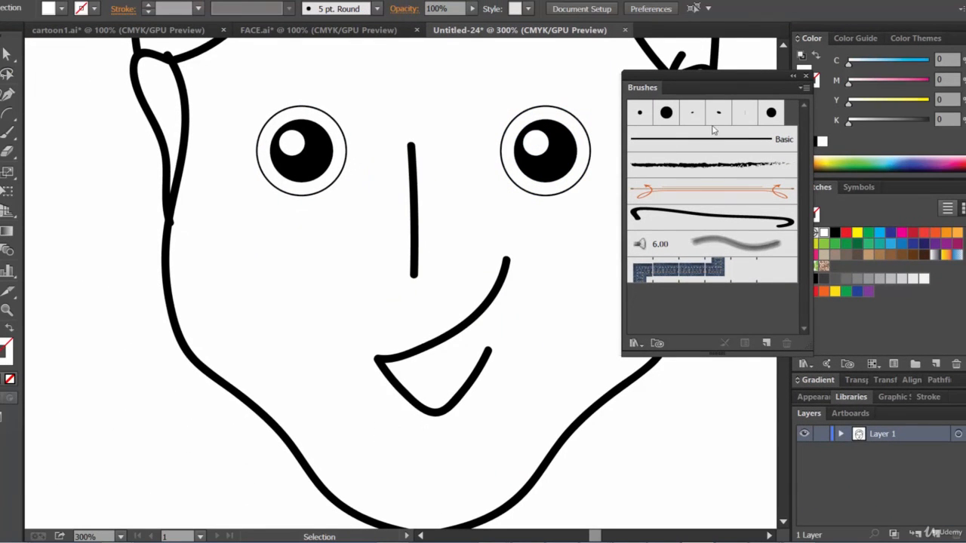
Close the Brushes panel and show the whole face at 100% zoom with nothing selected
{"action": "left_click", "coordinate": [805, 76]}
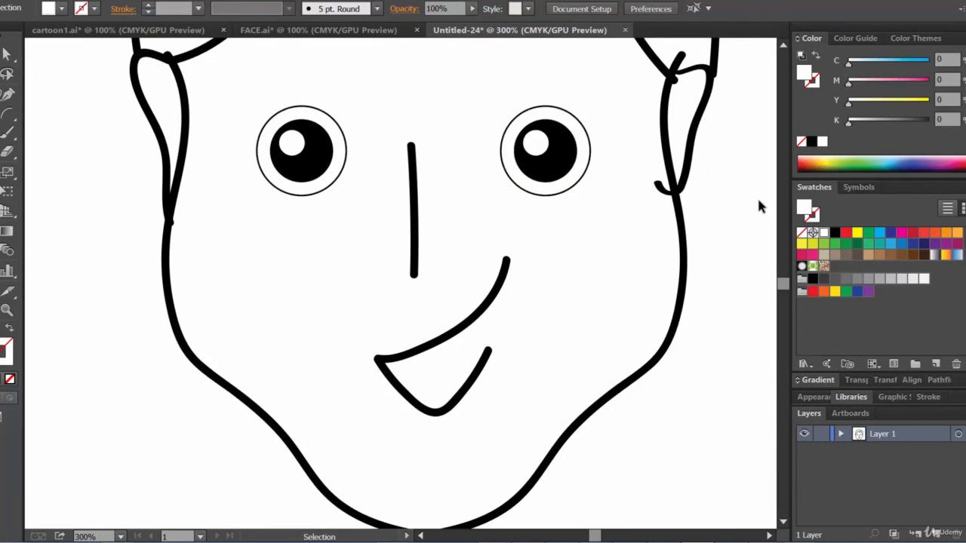
{"action": "key", "text": "ctrl+1"}
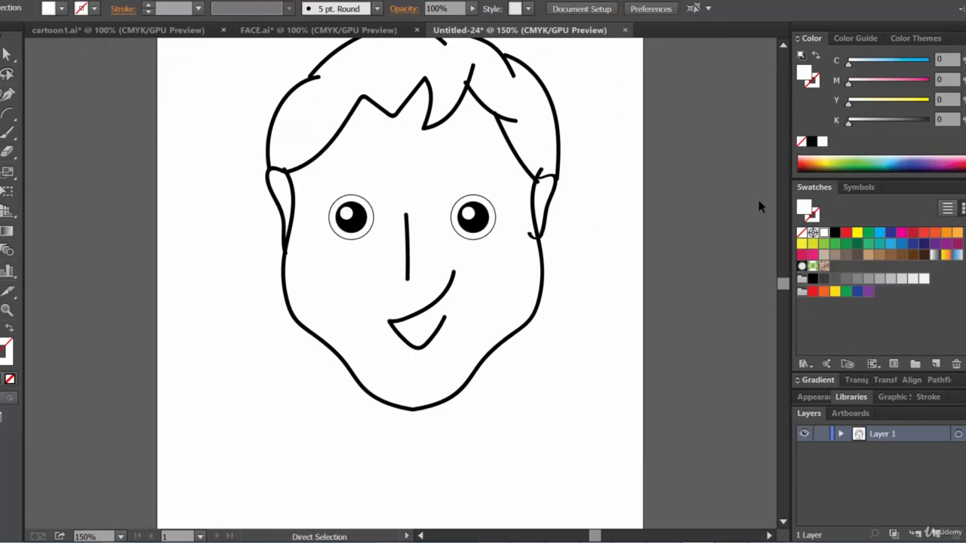
{"action": "key", "text": "v"}
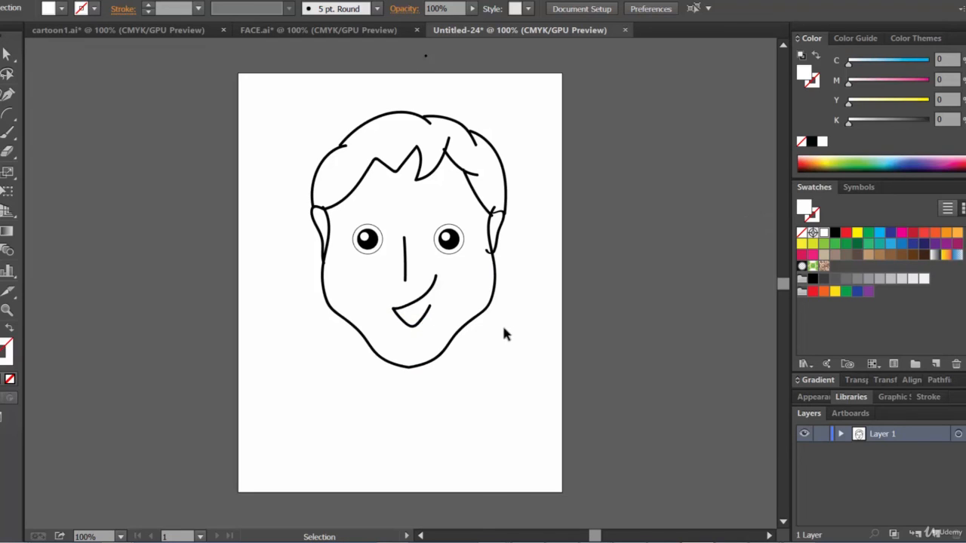
{"action": "left_click_drag", "start_coordinate": [383, 296], "coordinate": [436, 346]}
{"action": "left_click", "coordinate": [524, 381]}
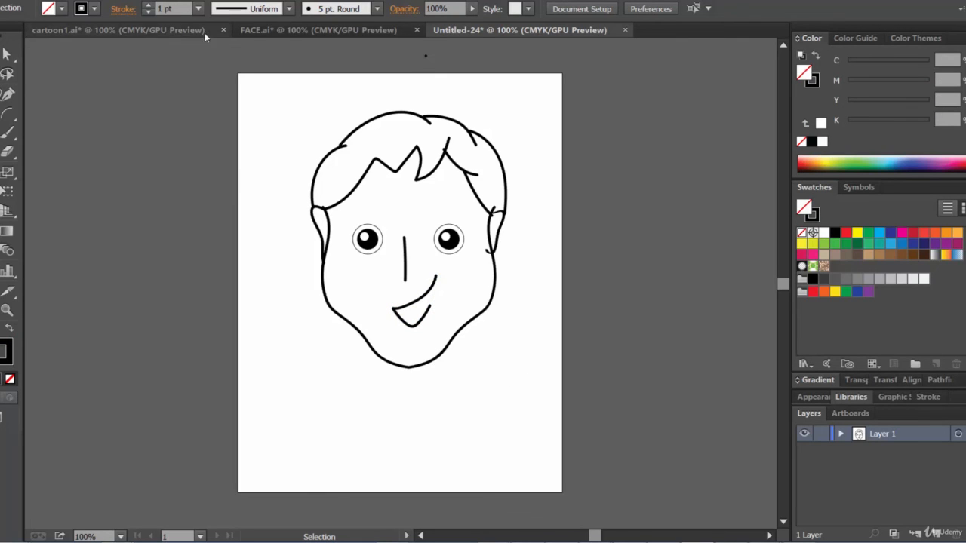
Switch to the FACE.ai document and close it without saving the changes
{"action": "left_click", "coordinate": [301, 29]}
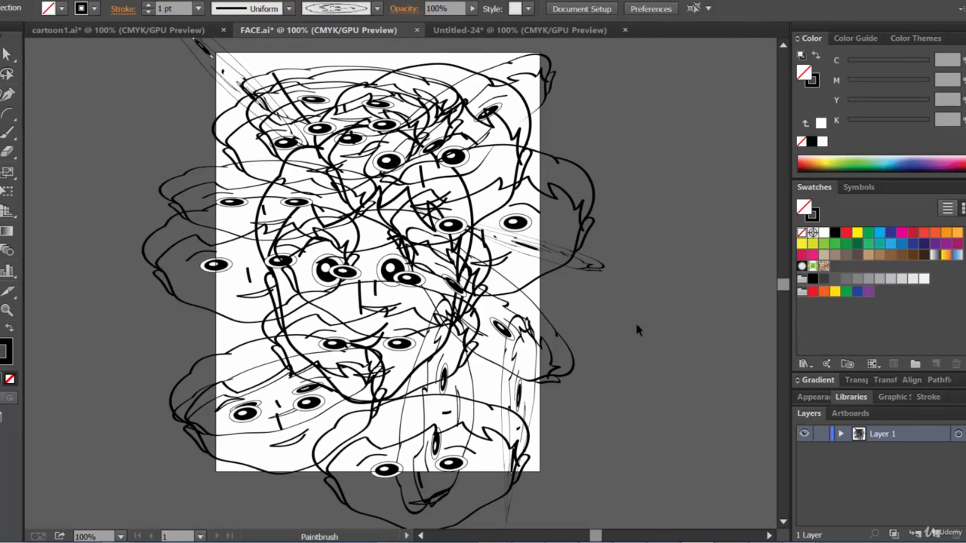
{"action": "left_click", "coordinate": [840, 435]}
{"action": "left_click", "coordinate": [841, 435]}
{"action": "left_click", "coordinate": [416, 31]}
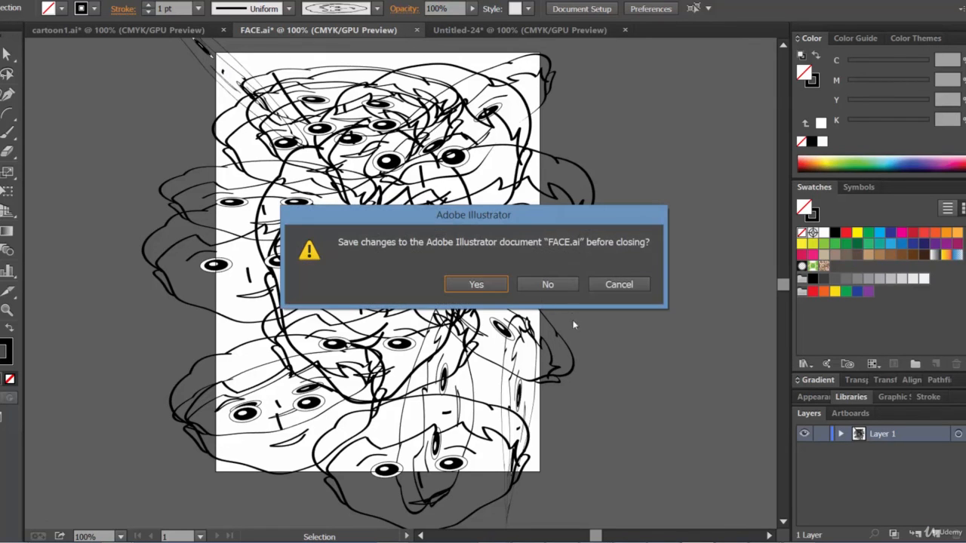
{"action": "left_click", "coordinate": [567, 287]}
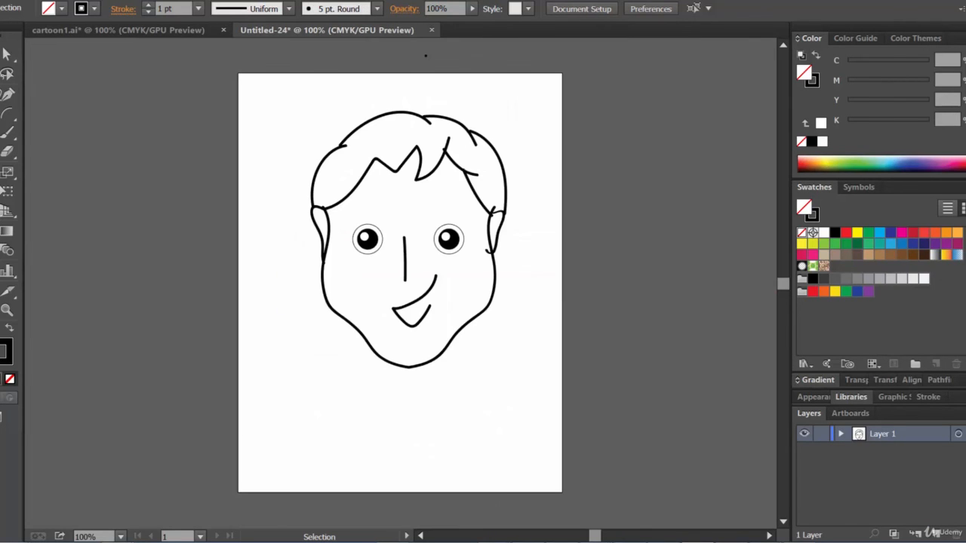
Reopen the saved FACE.ai file from the PRAC folder
{"action": "key", "text": "alt+f"}
{"action": "left_click", "coordinate": [28, 23]}
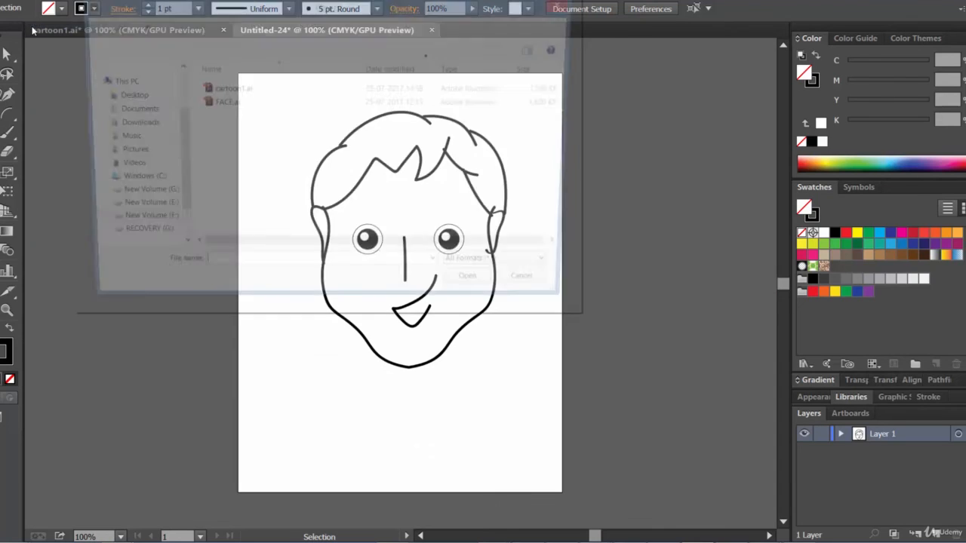
{"action": "left_click", "coordinate": [222, 103]}
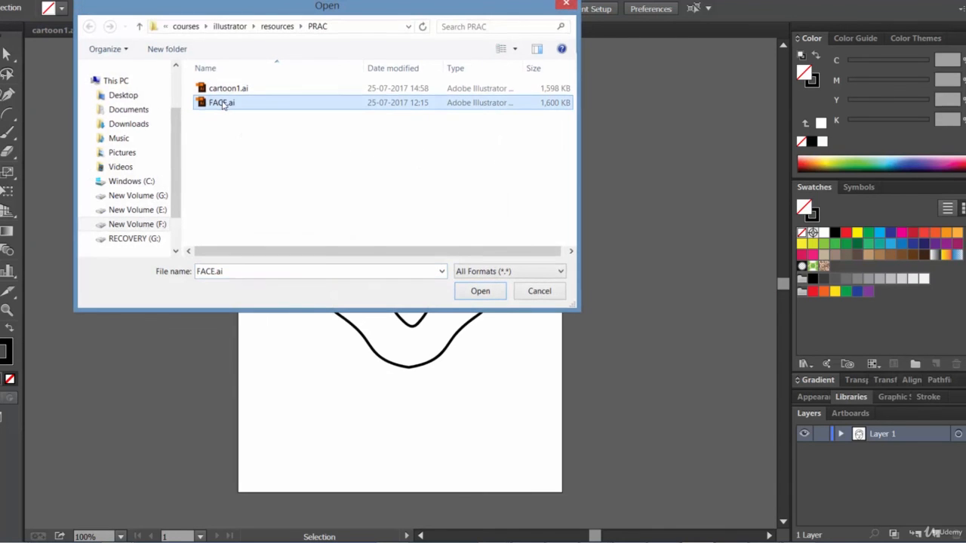
{"action": "double_click", "coordinate": [222, 103]}
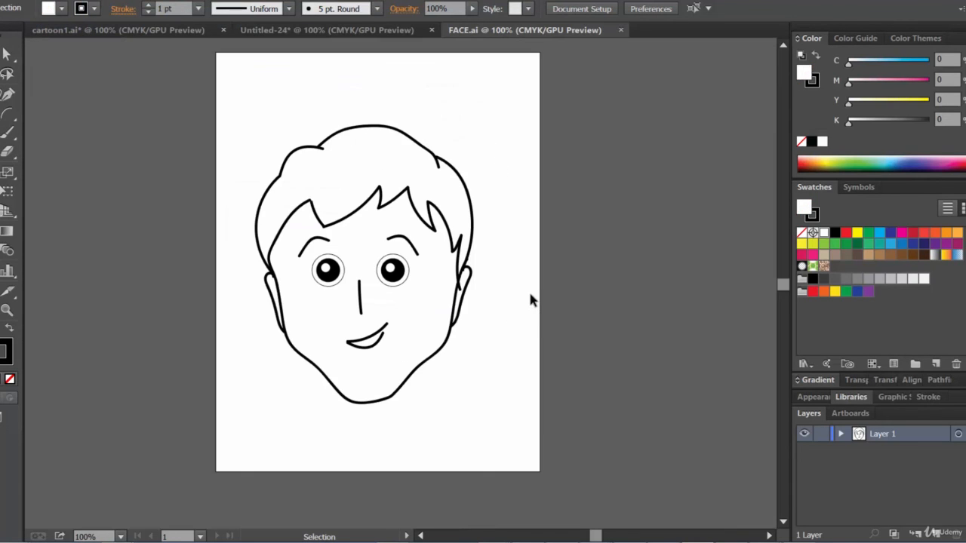
Compare the cartoon faces in the cartoon1.ai, Untitled-24 and FACE.ai documents
{"action": "left_click", "coordinate": [109, 30]}
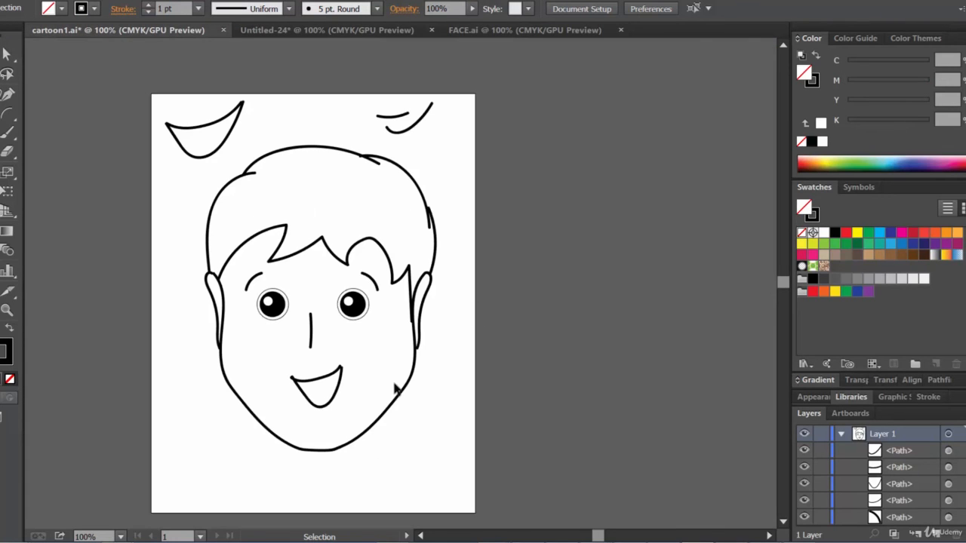
{"action": "left_click", "coordinate": [355, 31]}
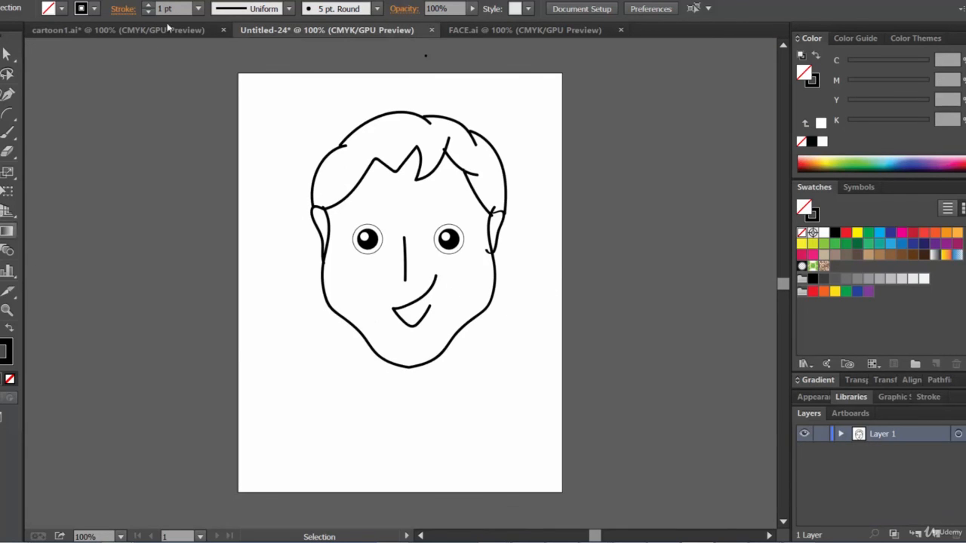
{"action": "left_click", "coordinate": [510, 31]}
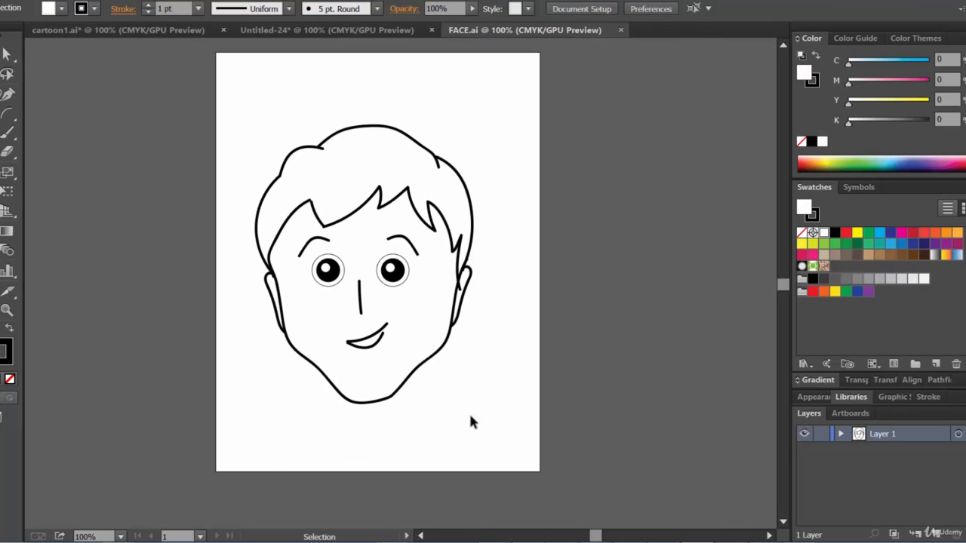